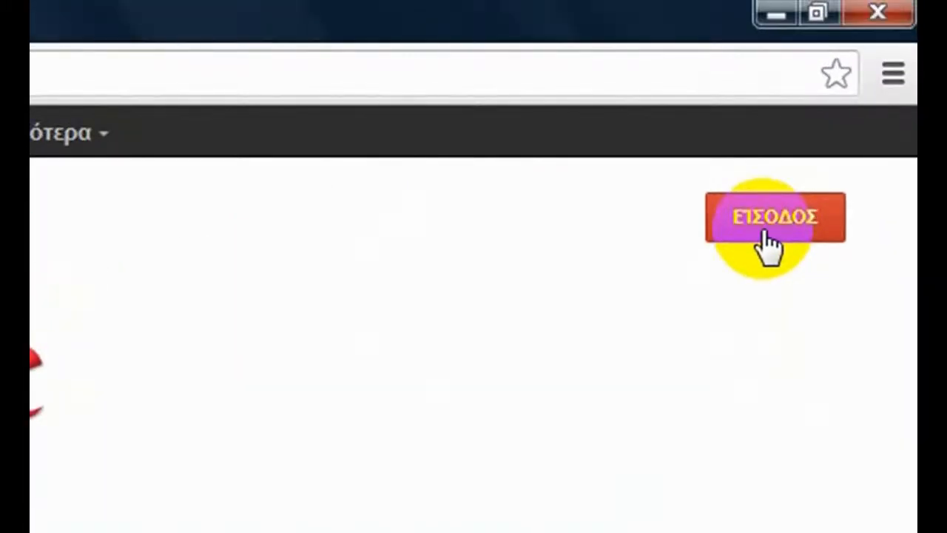
Step: Sign in to the Google account and open the "Η βιβλιοθήκη μου" page to look over its shelves
left_click(764, 235)
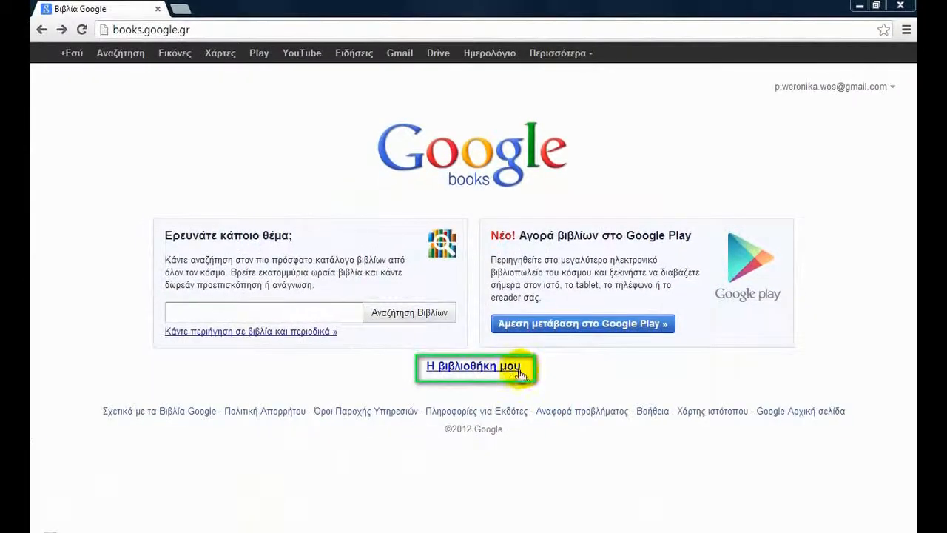
left_click(518, 371)
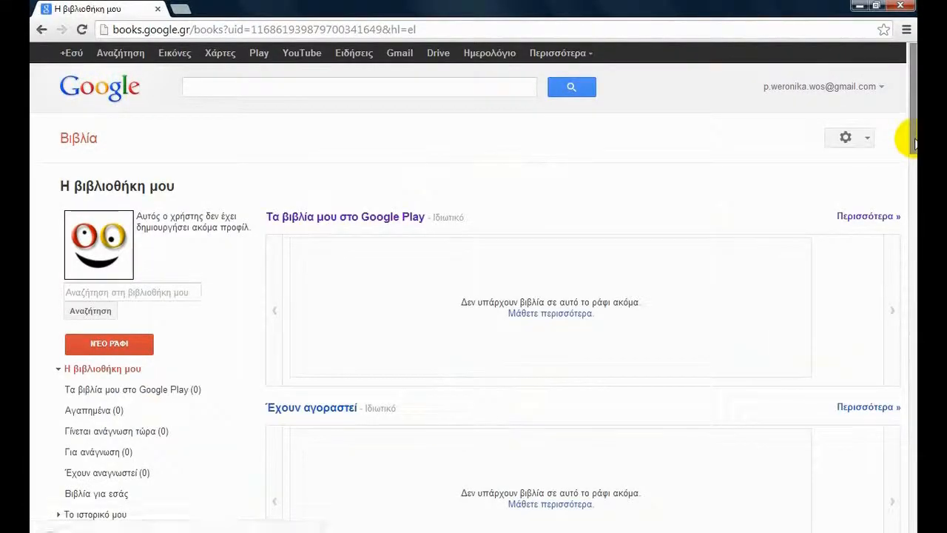
scroll(914, 146, "down", 1)
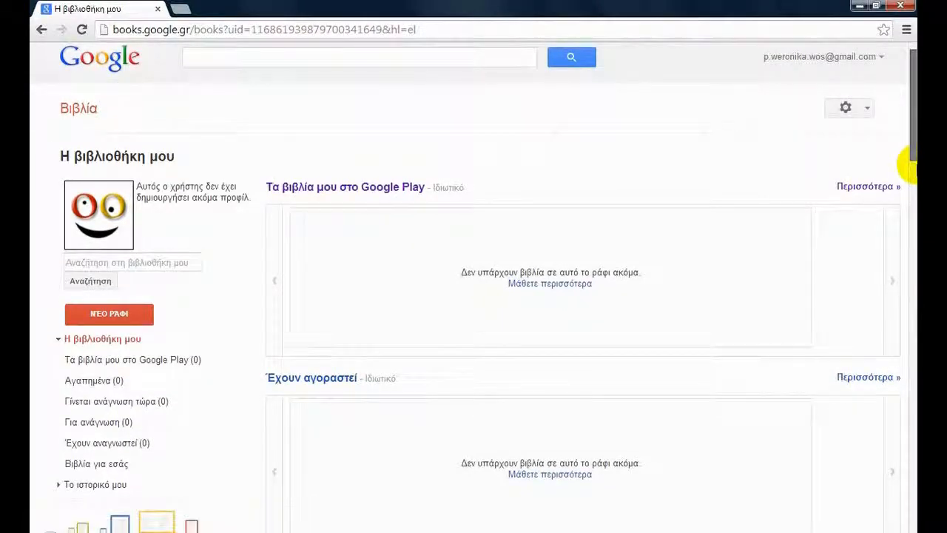
scroll(870, 201, "down", 1)
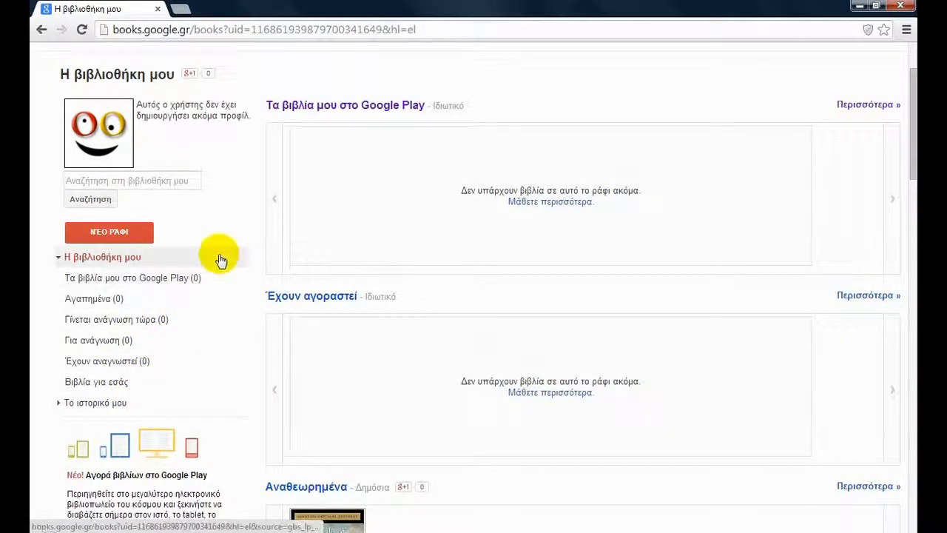
left_click(198, 181)
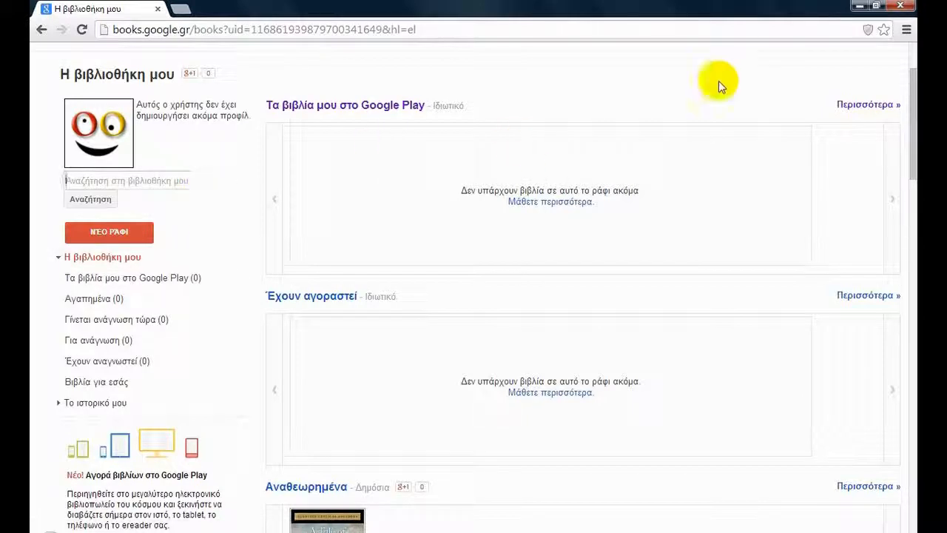
left_click_drag(915, 84, 914, 56)
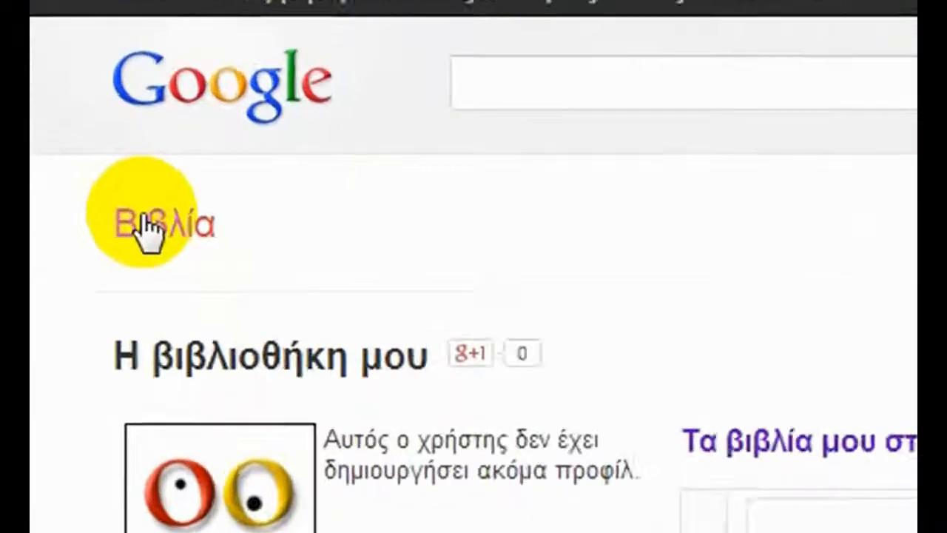
Step: Go to the Βιβλία home page and open the preview of "El método relativo a los teoremas mecánicos" from Μαθηματικά
left_click(153, 227)
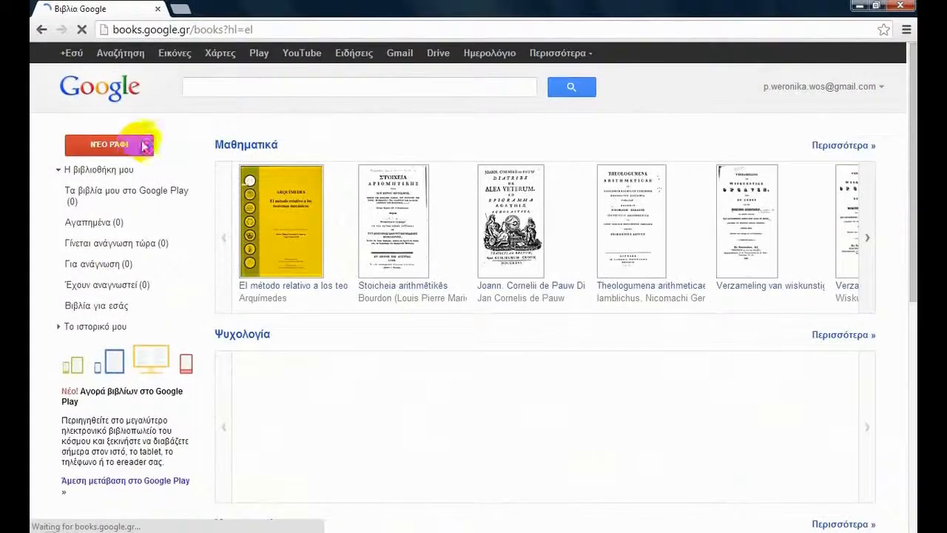
left_click(299, 213)
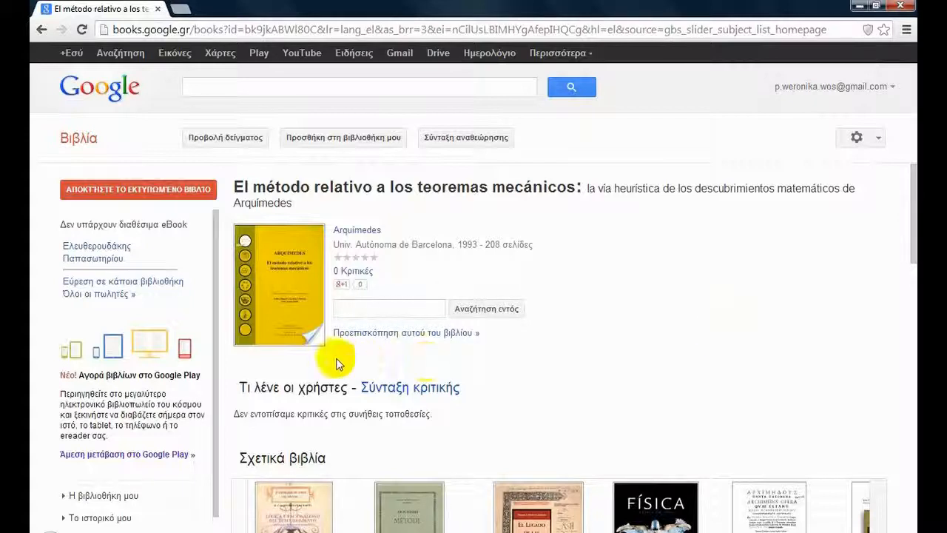
left_click(310, 337)
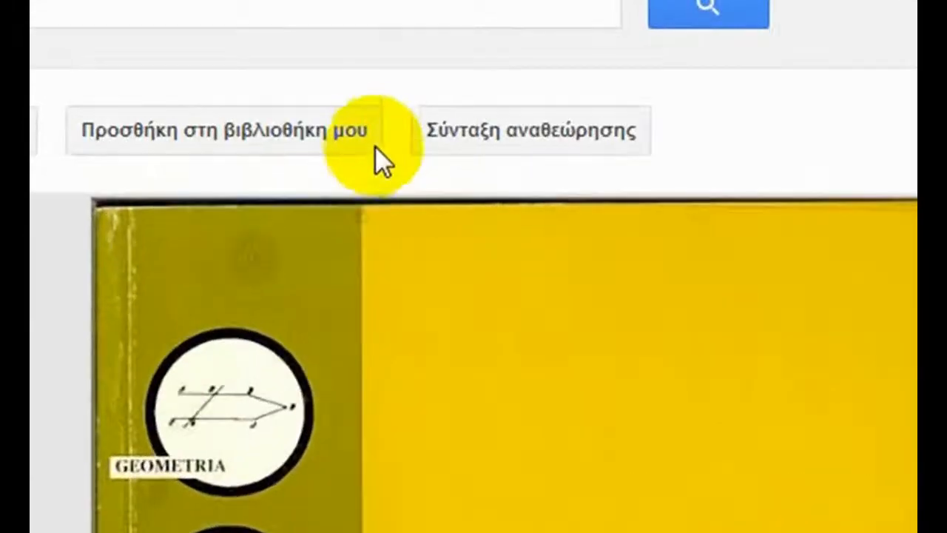
Step: Add the previewed book to the library shelves "Αγαπημένα" and "Για ανάγνωση"
left_click(369, 142)
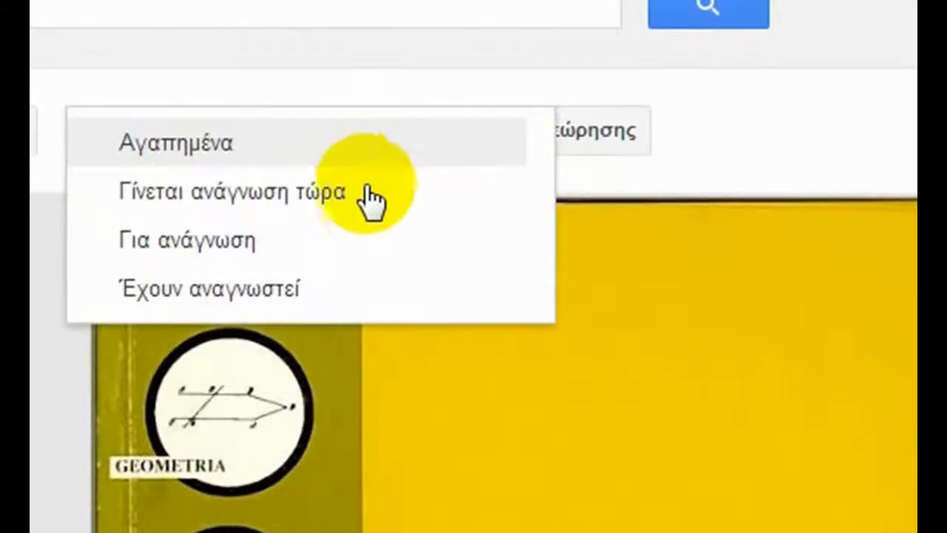
left_click(268, 257)
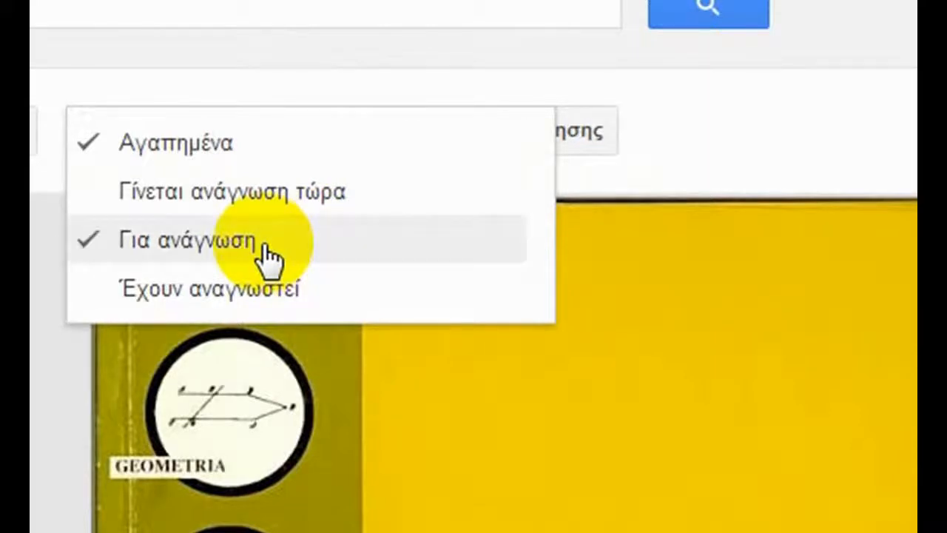
left_click(715, 163)
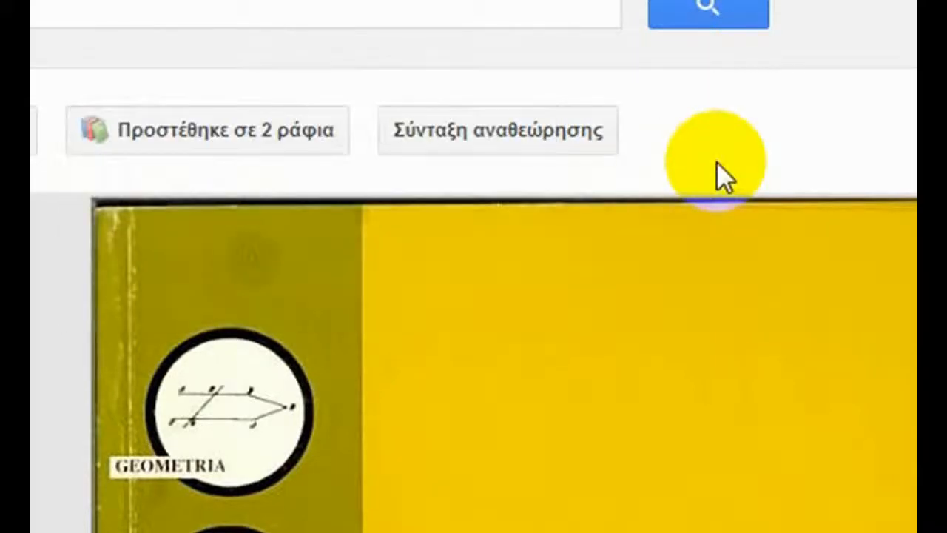
Step: Write a review of the book with three stars and the text "Σύνταξη κειμένου κριτικής", and save it
left_click(579, 152)
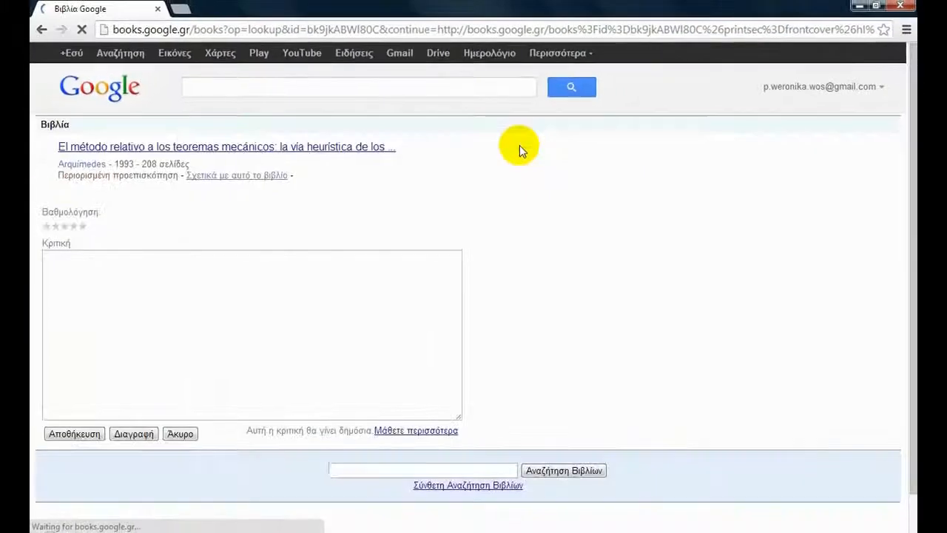
left_click(65, 228)
left_click(80, 268)
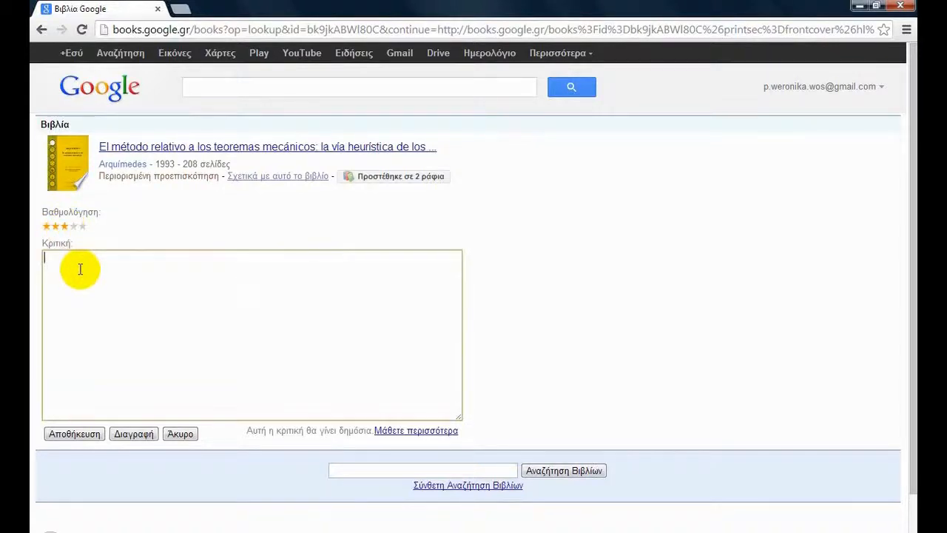
type("Σύνταξη κειμένου κριτικής")
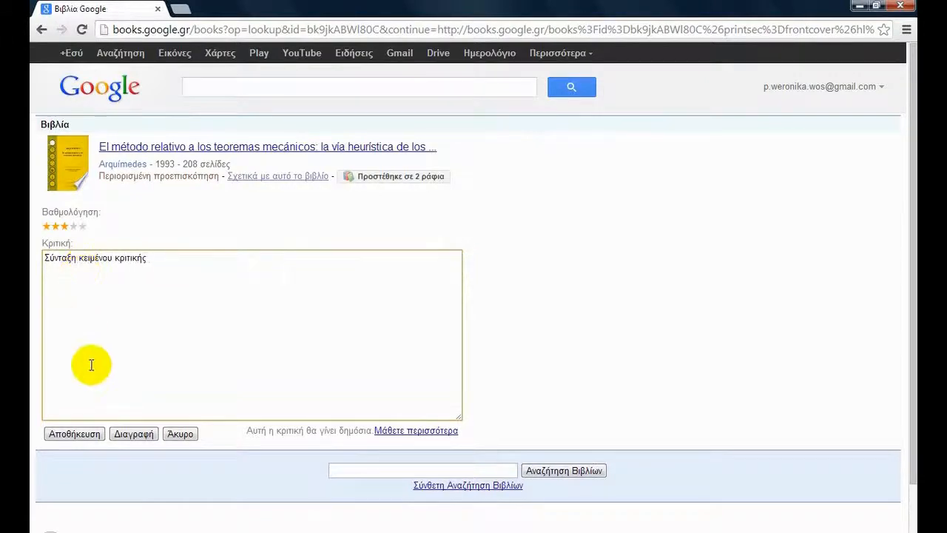
left_click(100, 435)
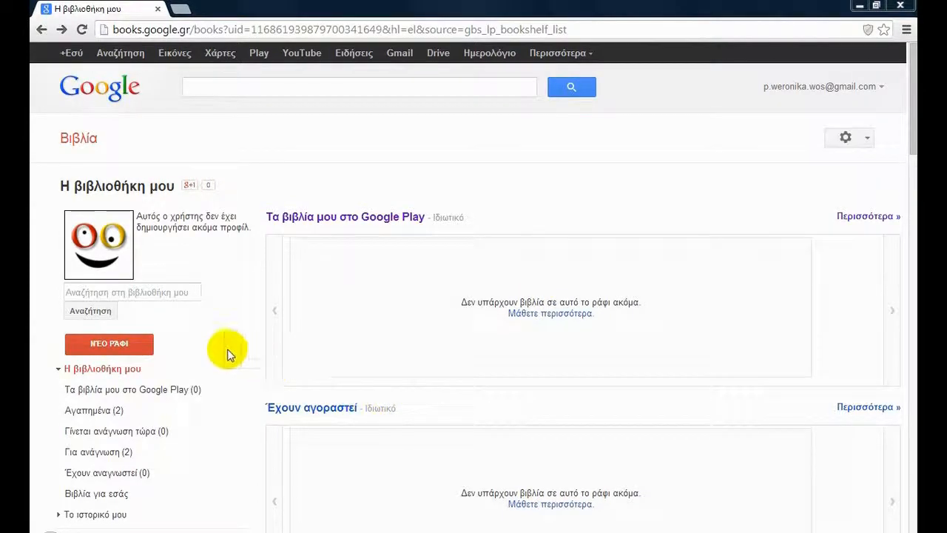
Step: Start a new library shelf named "Πληροφορικής" with the description "Βιβλία σχετικά με την πληροφορική"
left_click(143, 346)
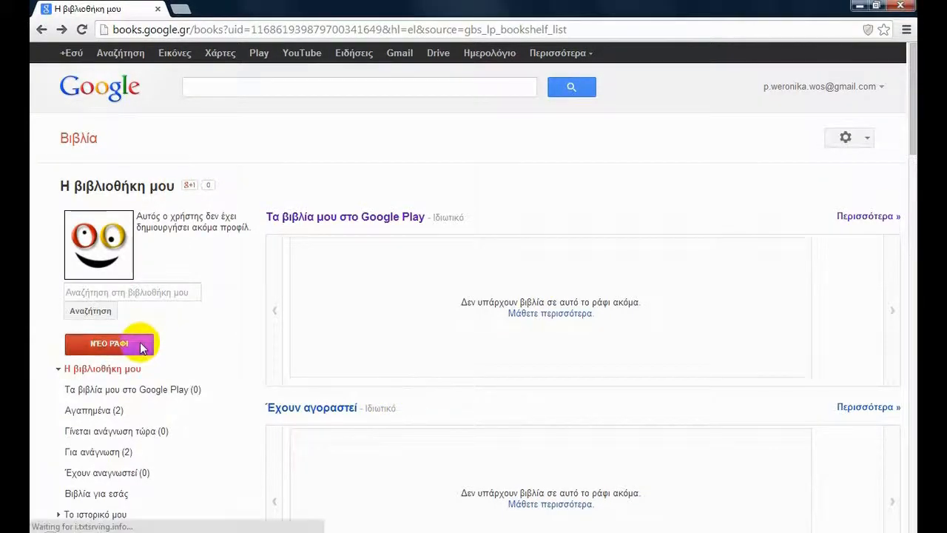
left_click(356, 197)
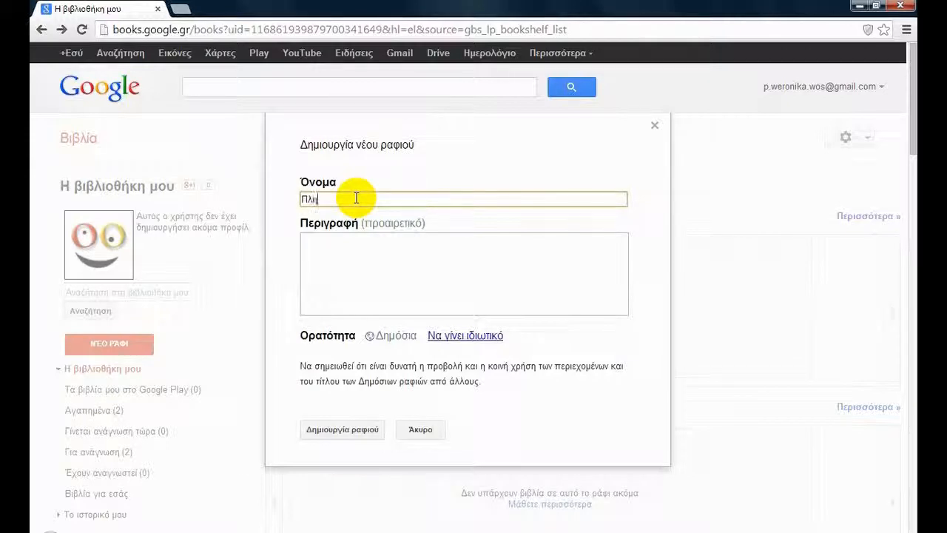
type("φορικής")
left_click(453, 245)
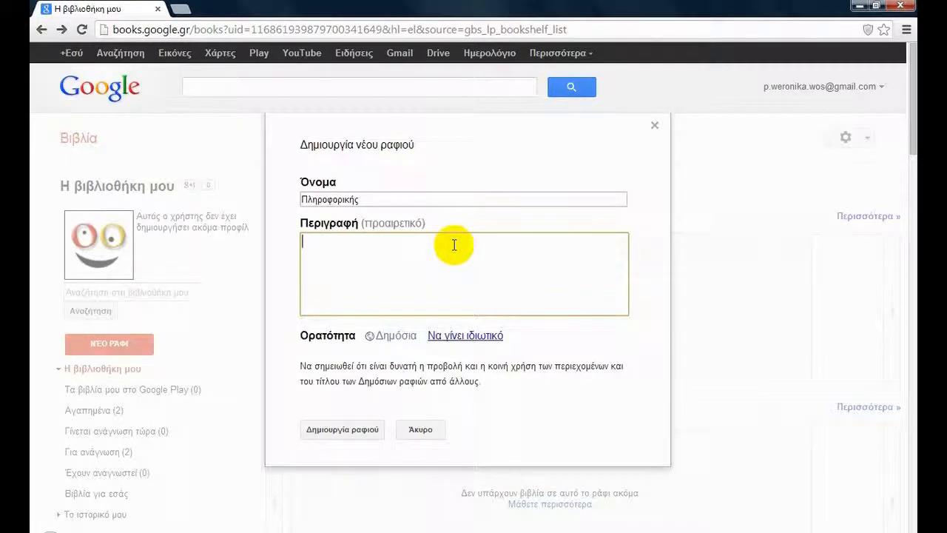
type("Βιβλία σχετικά με τ")
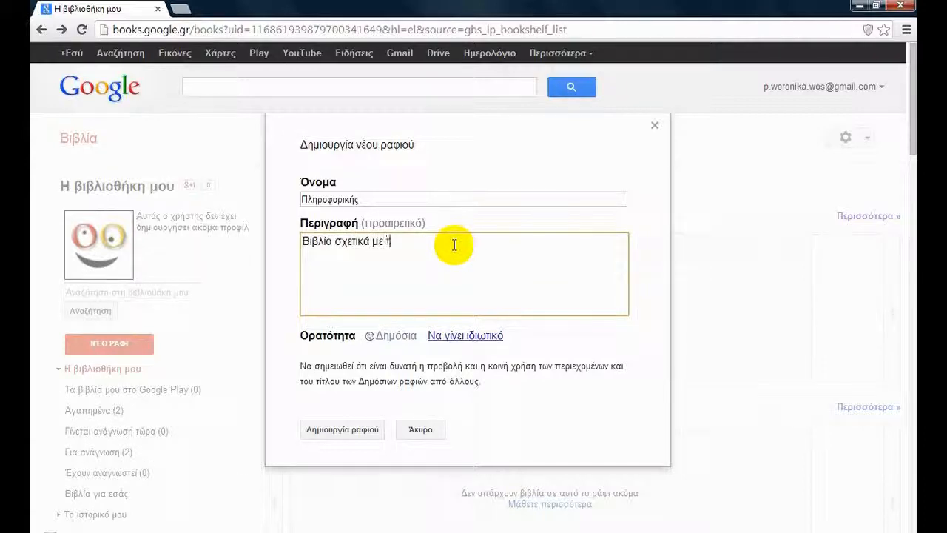
type("φορική")
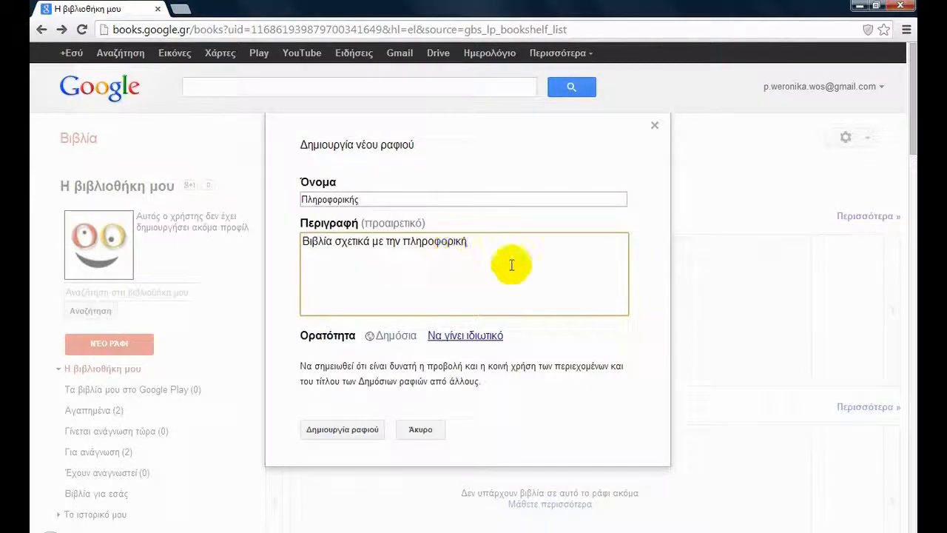
Step: Switch the new shelf's visibility to private and back to public, and create the shelf
left_click(449, 337)
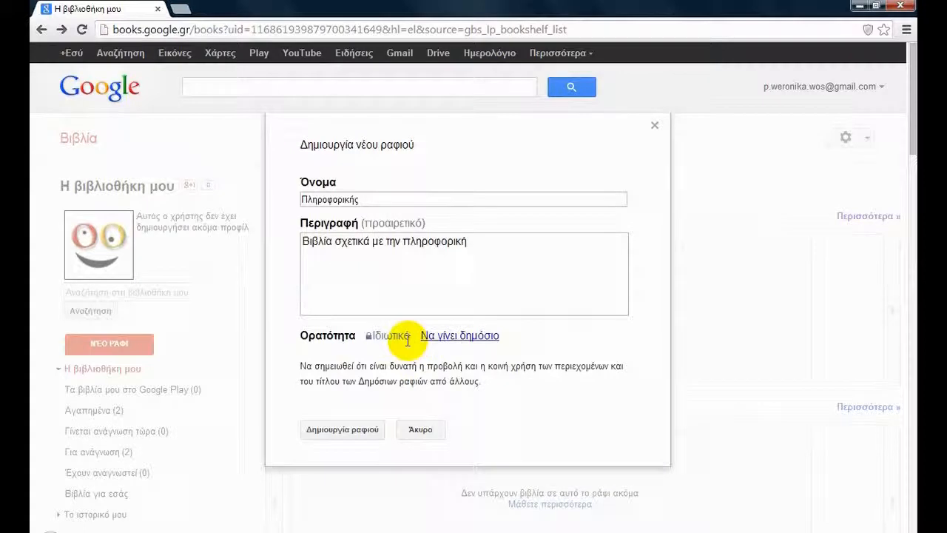
left_click(441, 338)
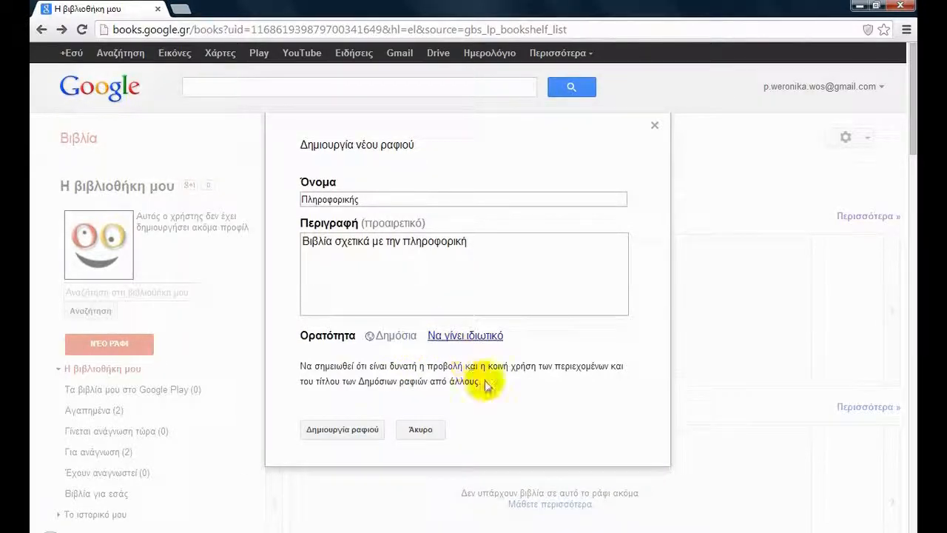
left_click(375, 435)
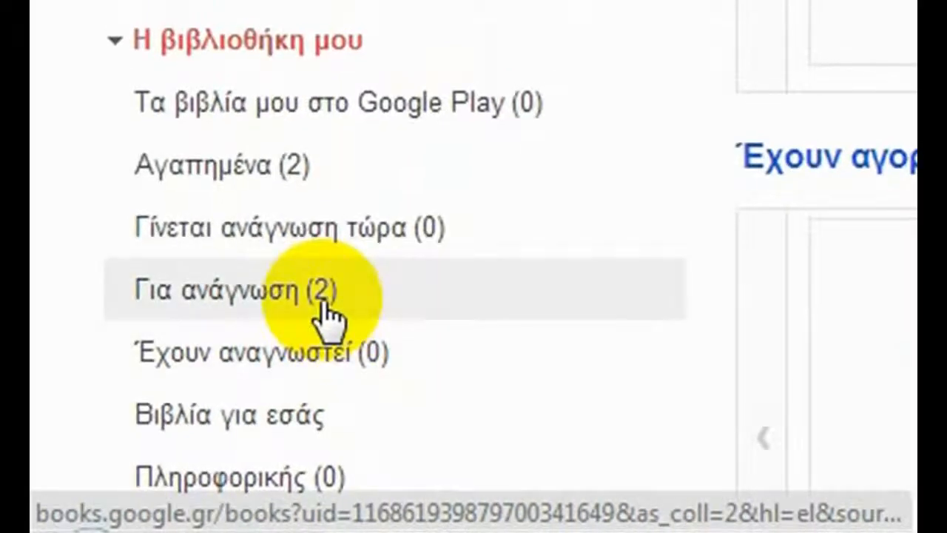
Step: Open the "Για ανάγνωση" shelf and sort its books by "Προσαρμοσμένη σειρά ταξινόμησης"
left_click(322, 303)
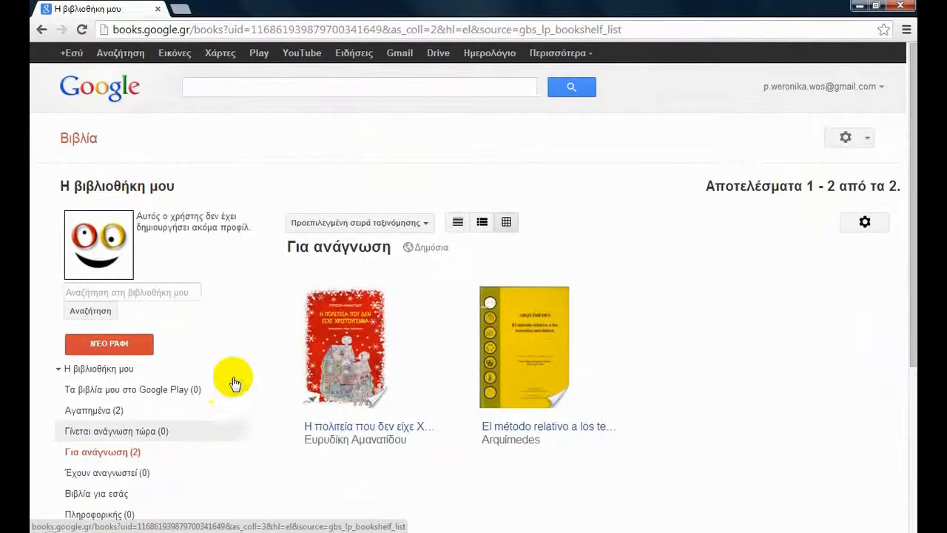
left_click(432, 227)
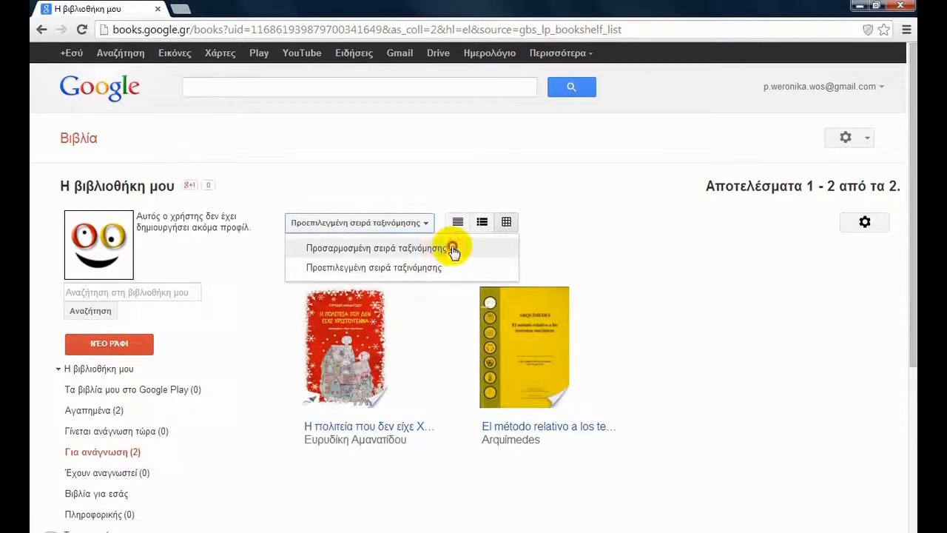
left_click(447, 250)
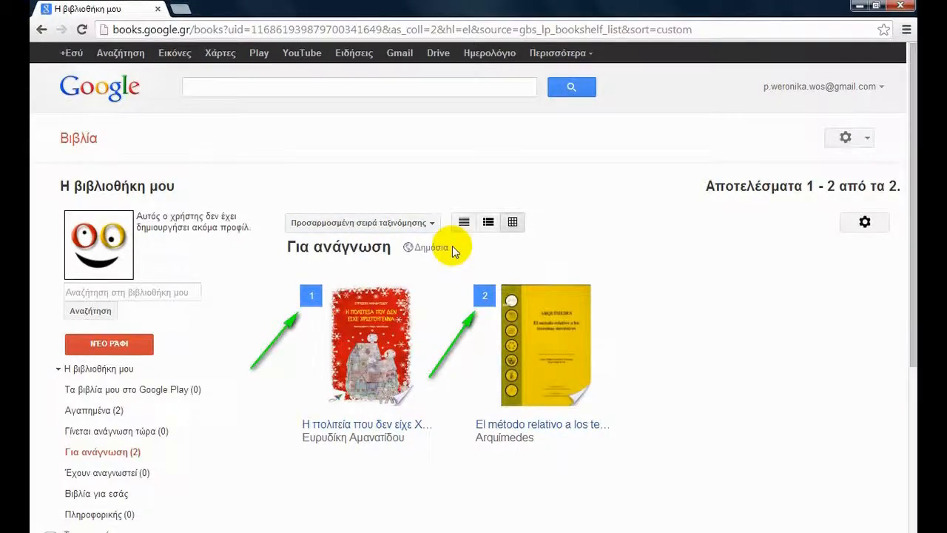
Step: Show the shelf's books as a compact list, and switch to the detailed view with covers and reviews
left_click(468, 227)
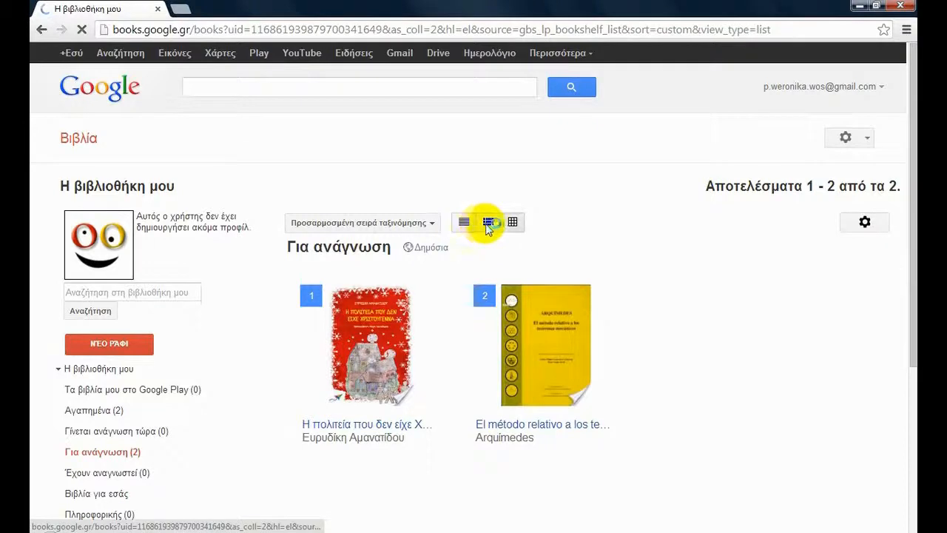
left_click(490, 224)
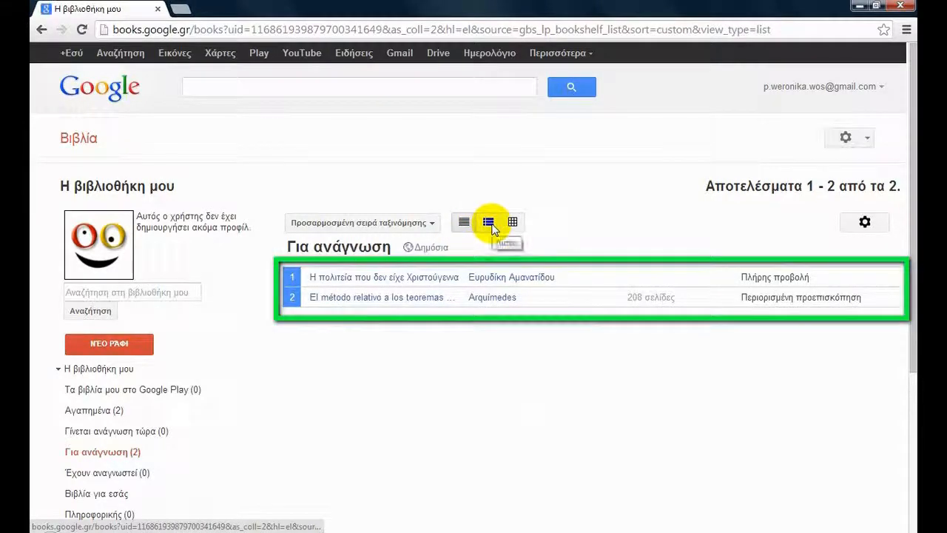
left_click(490, 224)
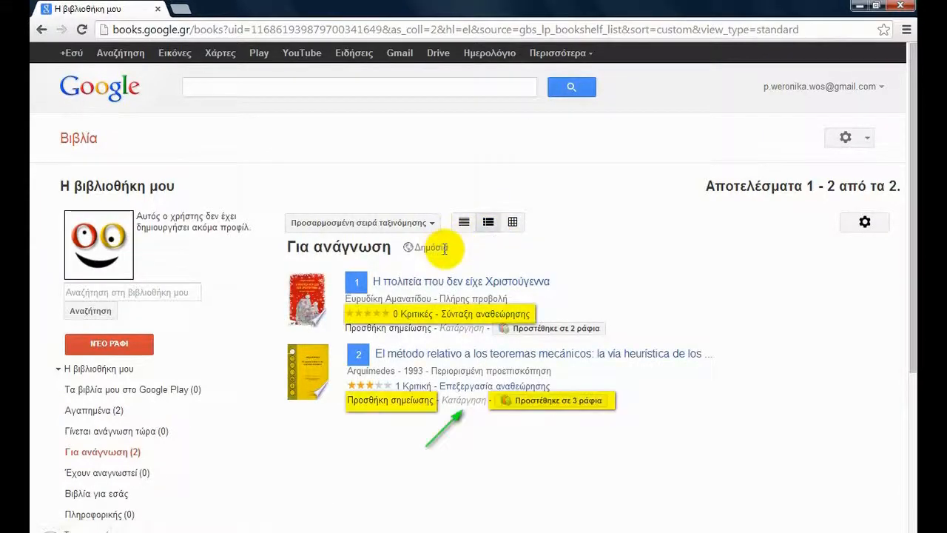
Step: View the editable properties of the "Για ανάγνωση" shelf and close them without making changes
left_click(885, 227)
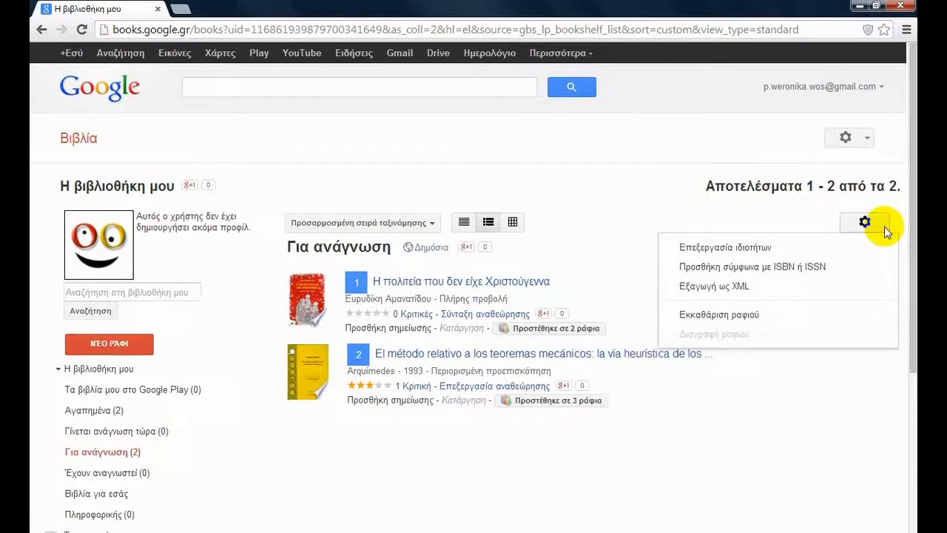
left_click(774, 249)
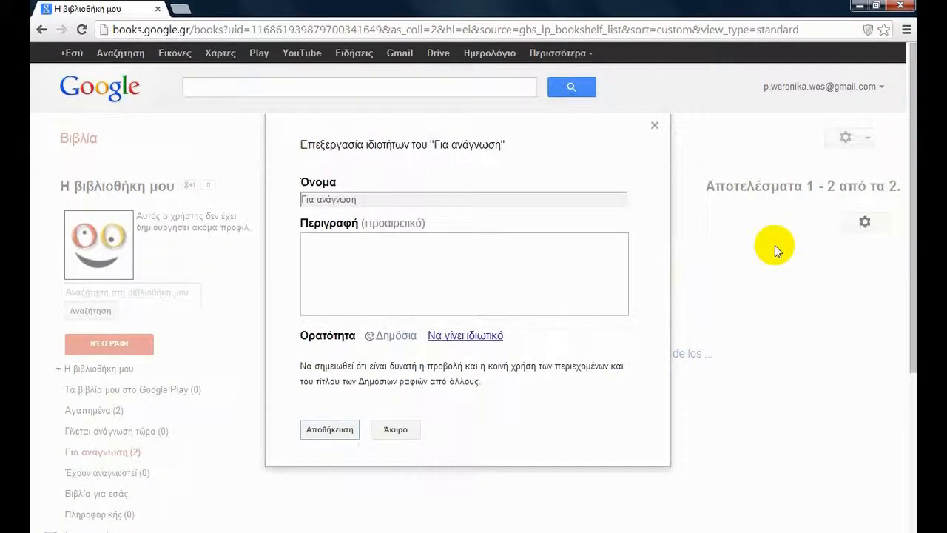
left_click(655, 126)
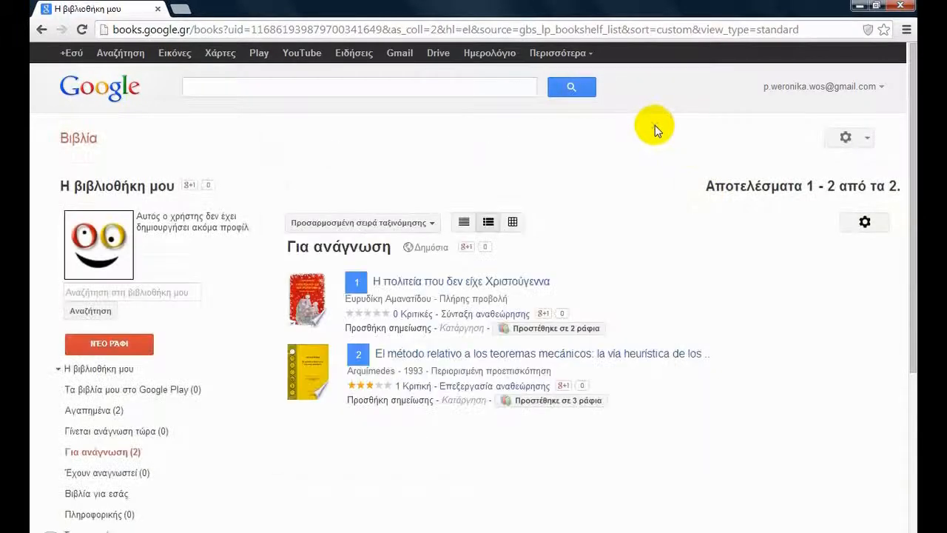
Step: Open the form for adding books to the shelf by ISBN or ISSN and close it without adding any
left_click(866, 223)
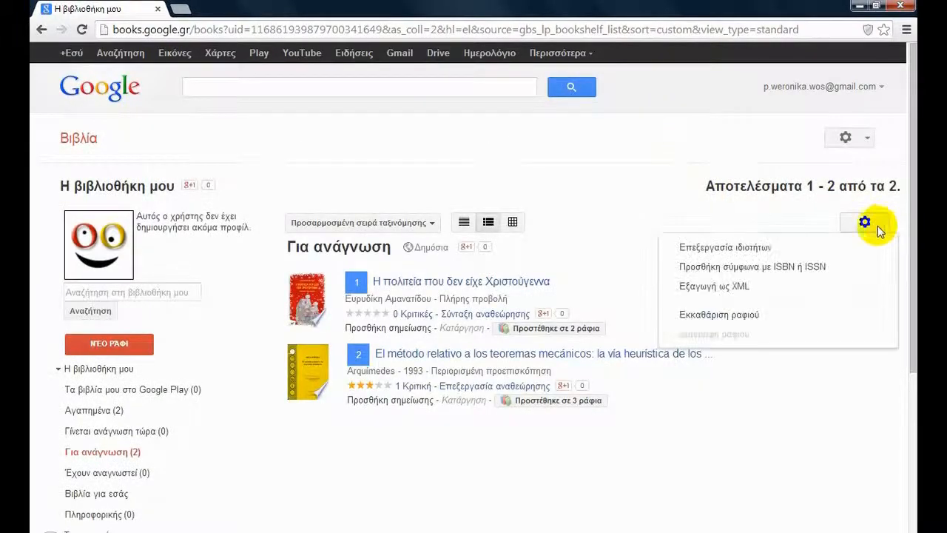
left_click(848, 270)
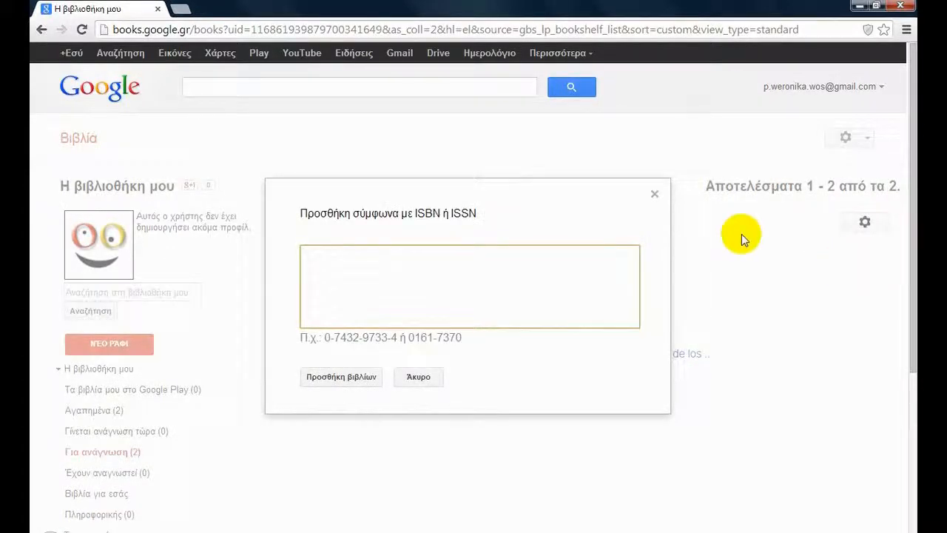
left_click(655, 196)
Step: Export the "Για ανάγνωση" shelf as XML
left_click(865, 222)
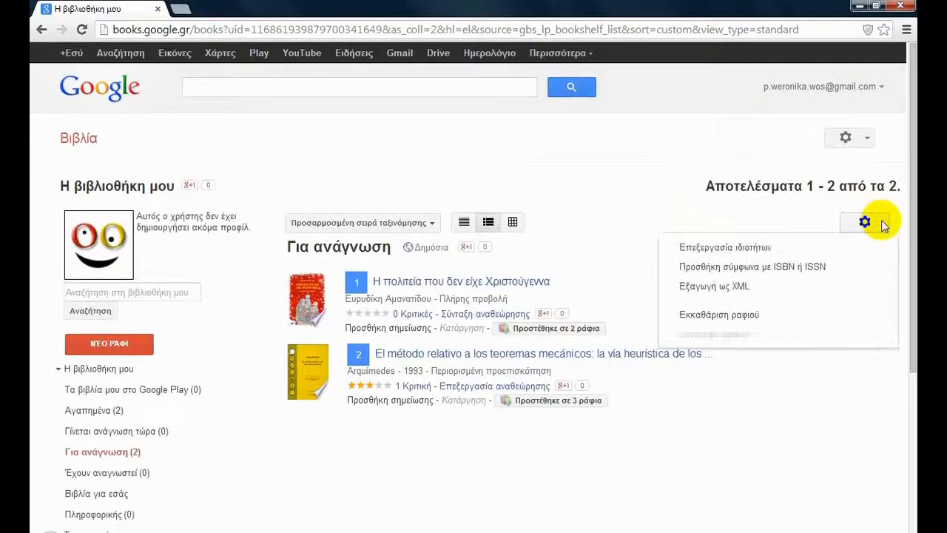
left_click(799, 291)
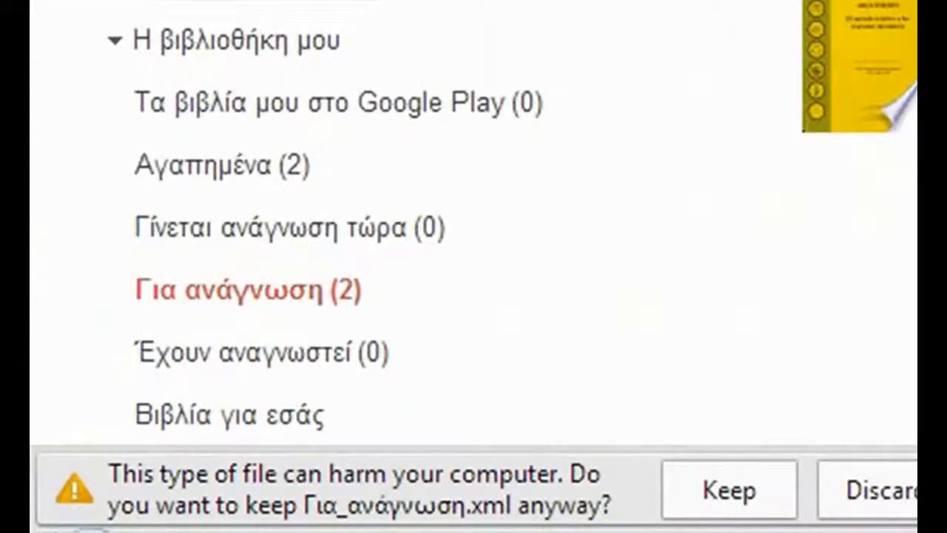
Step: Open the confirmation for clearing the "Για ανάγνωση" shelf and dismiss it without removing the books
left_click(865, 222)
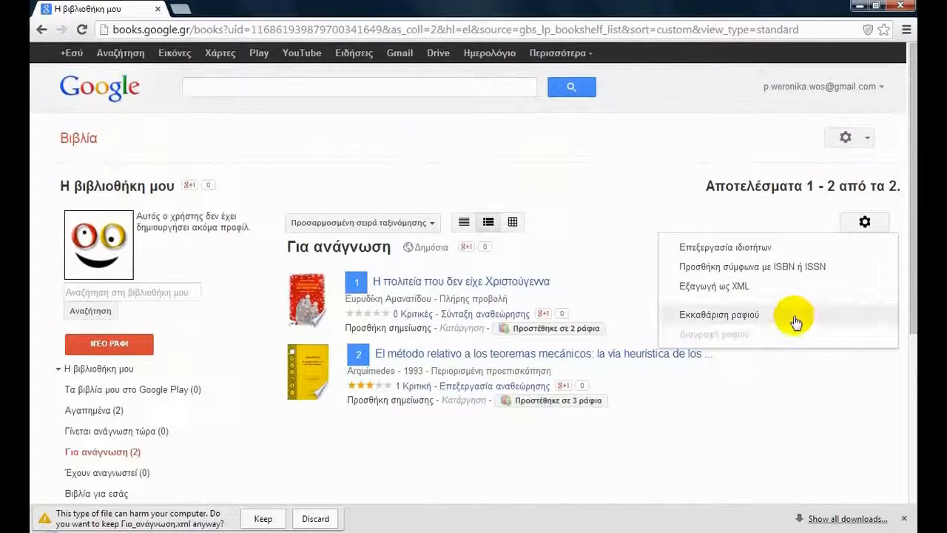
left_click(795, 317)
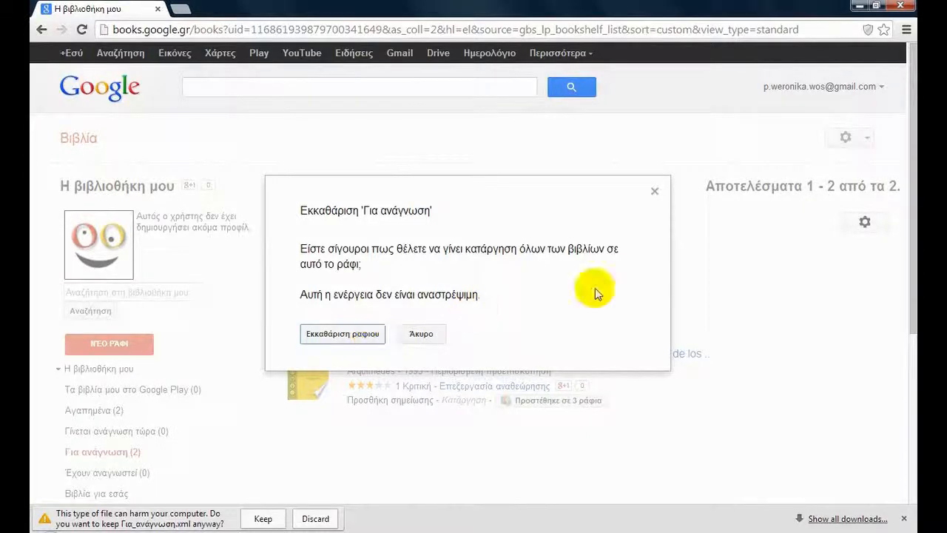
left_click(656, 194)
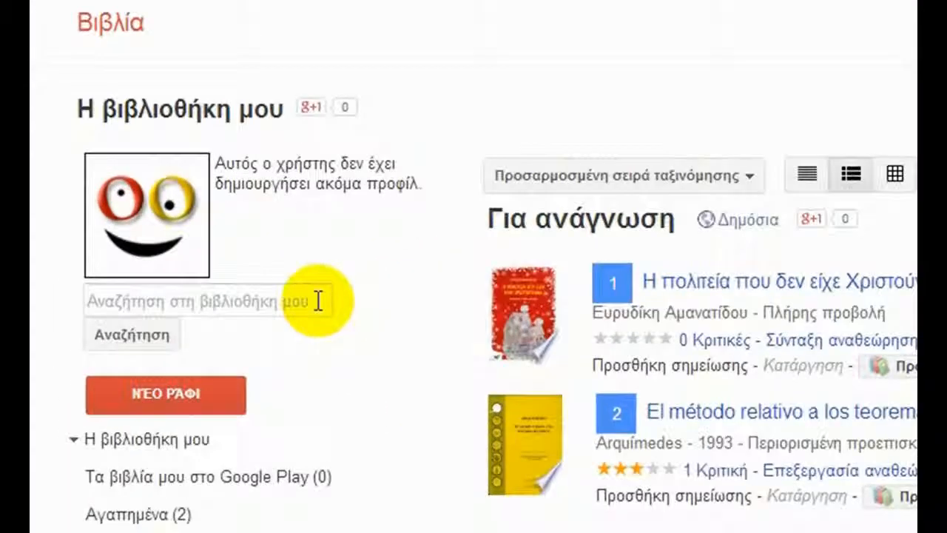
Step: Search the library for the book "Η πολιτεία που δεν είχε χριστούγεννα" and dismiss the pending download notice
left_click(318, 300)
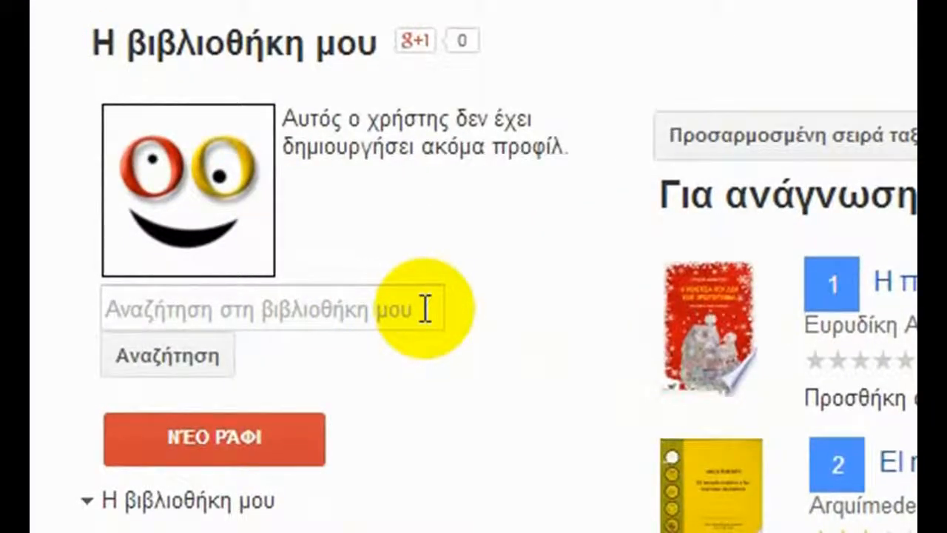
type("Η ")
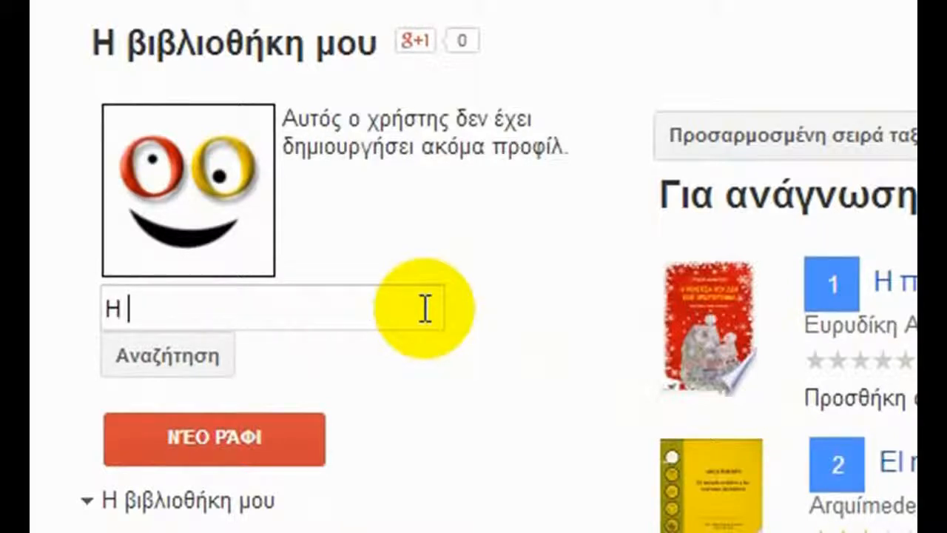
type("πολιτεία ")
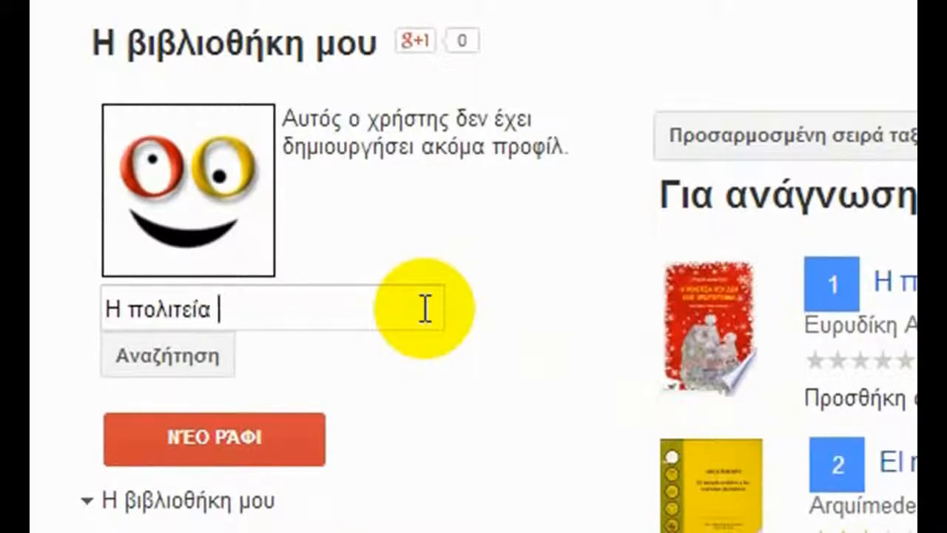
type("που δεν είχε ")
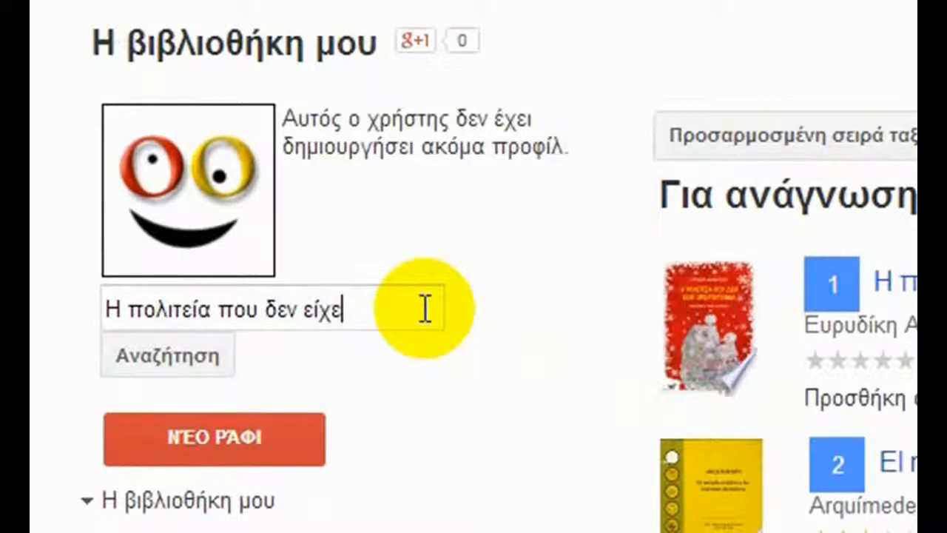
type("χριστού")
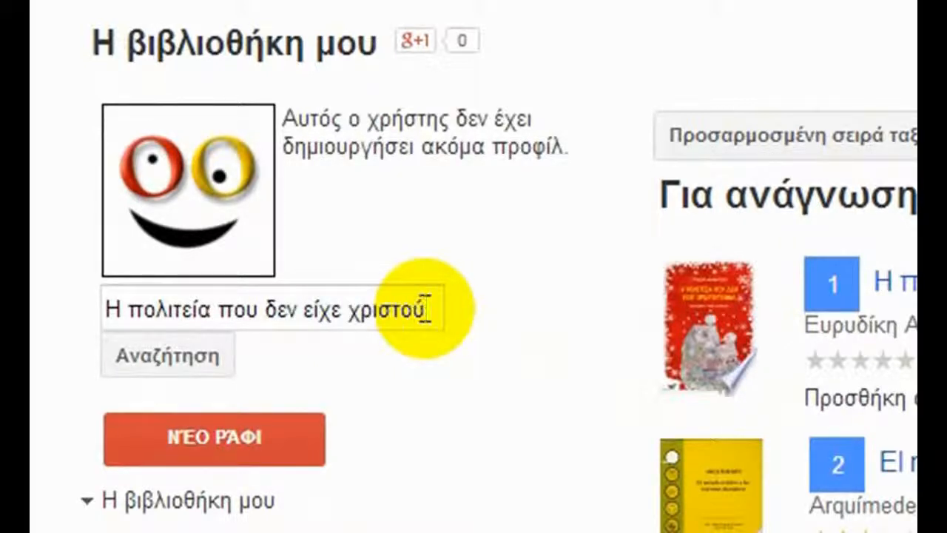
type("γεννα")
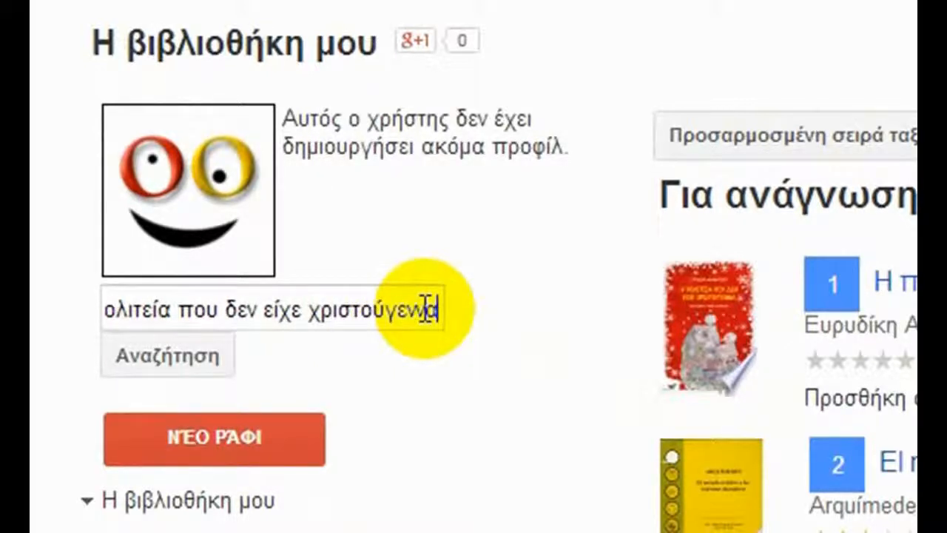
left_click(217, 369)
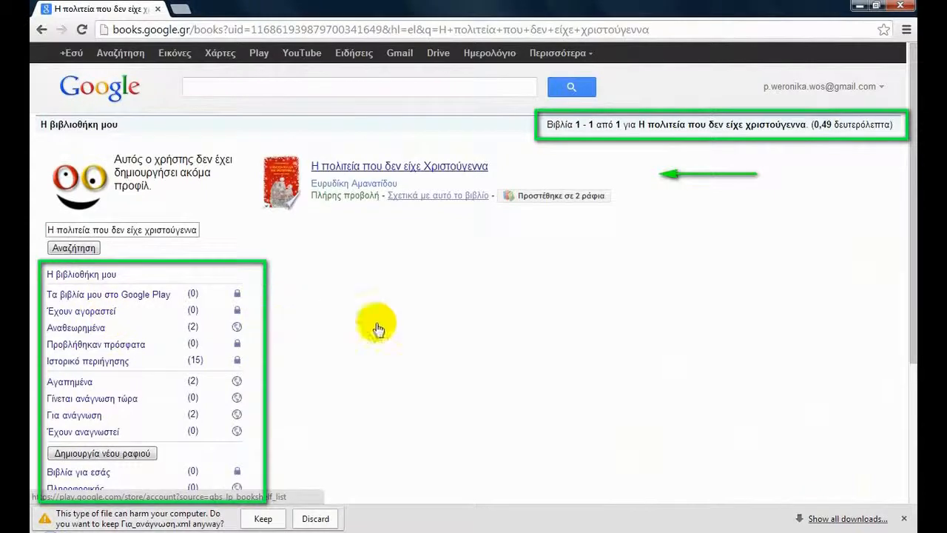
left_click(906, 518)
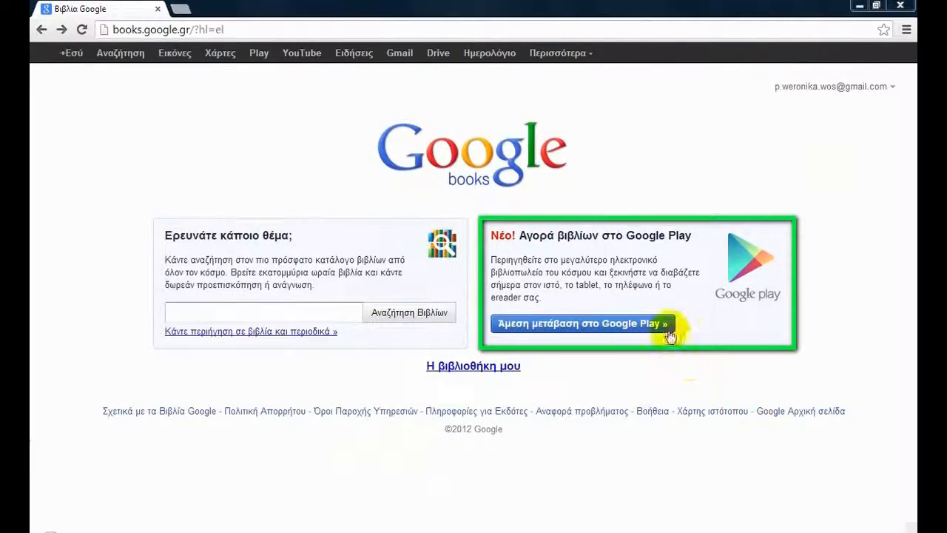
Step: Go from Google Books to the Google Play bookstore, and add The Walking Dead #1 to the wish list from its page
left_click(669, 335)
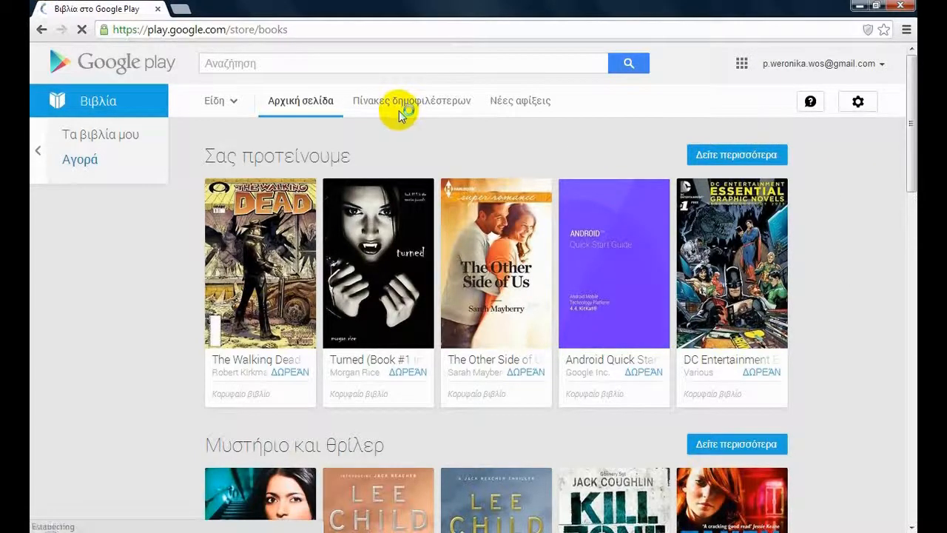
left_click(239, 248)
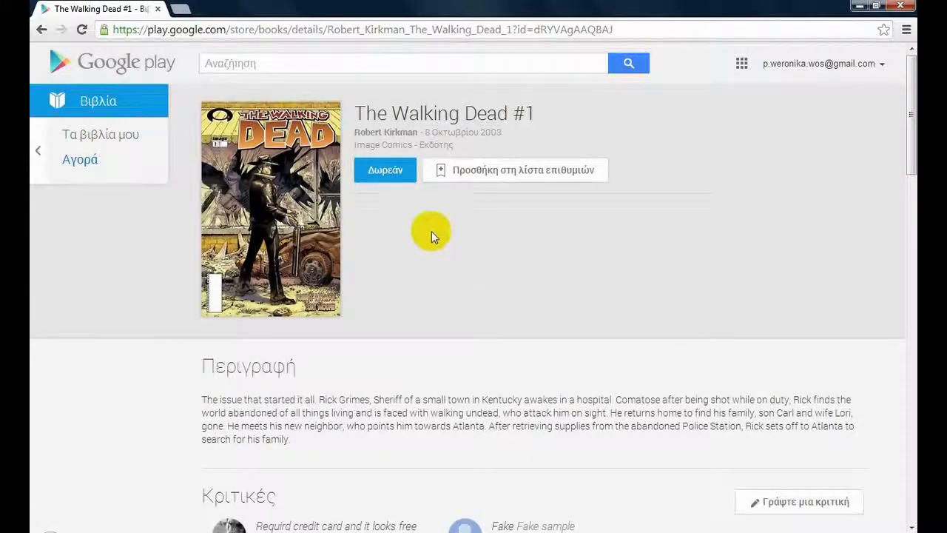
left_click(407, 187)
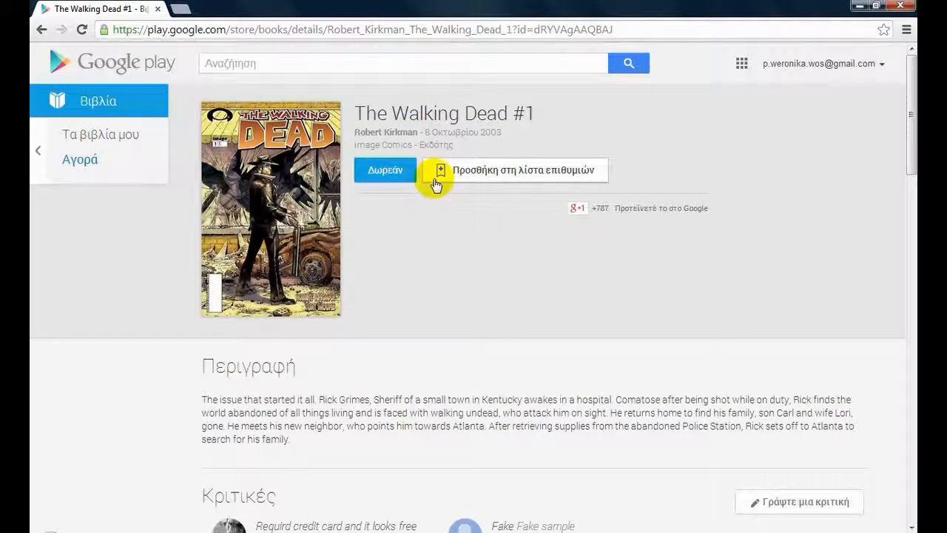
left_click(437, 184)
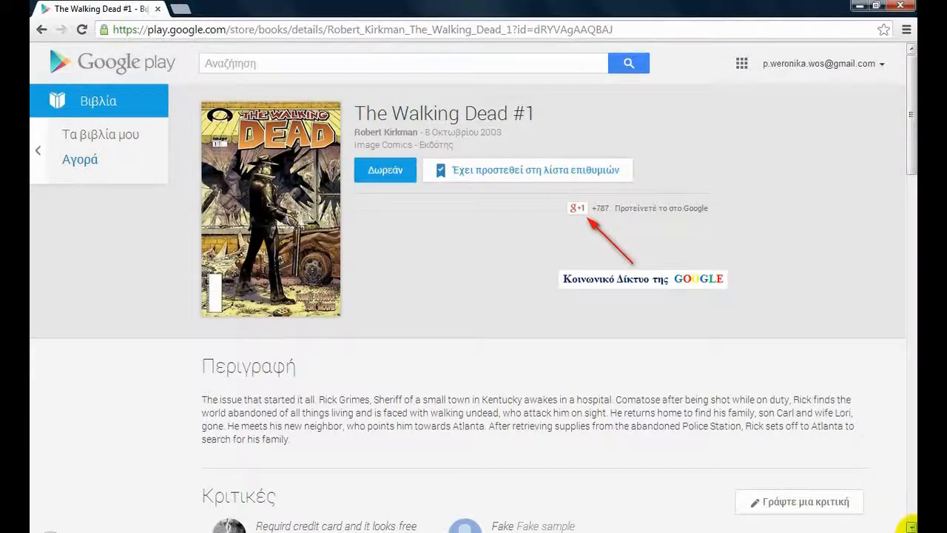
Step: View the description and reviews of The Walking Dead #1, and start writing a review
scroll(911, 527, "down", 1)
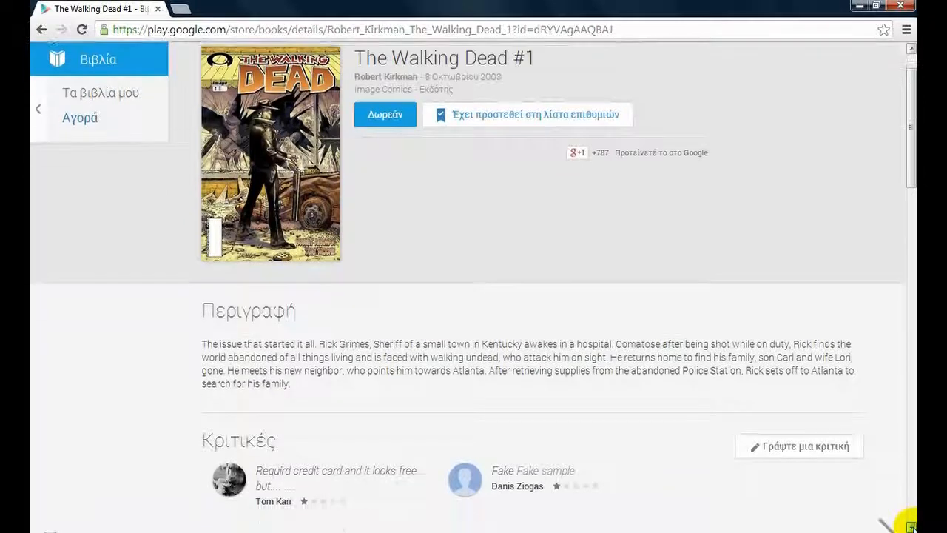
scroll(912, 527, "down", 1)
scroll(912, 527, "down", 3)
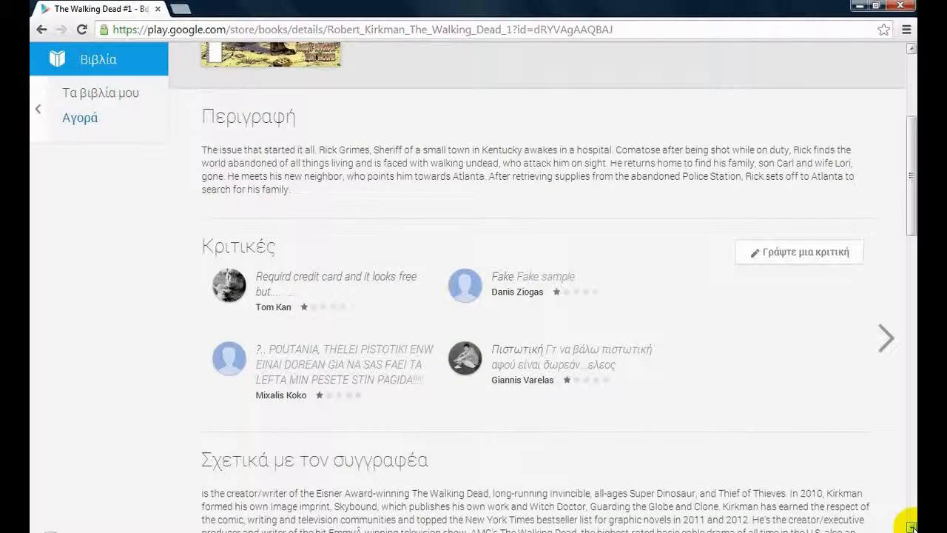
left_click(795, 255)
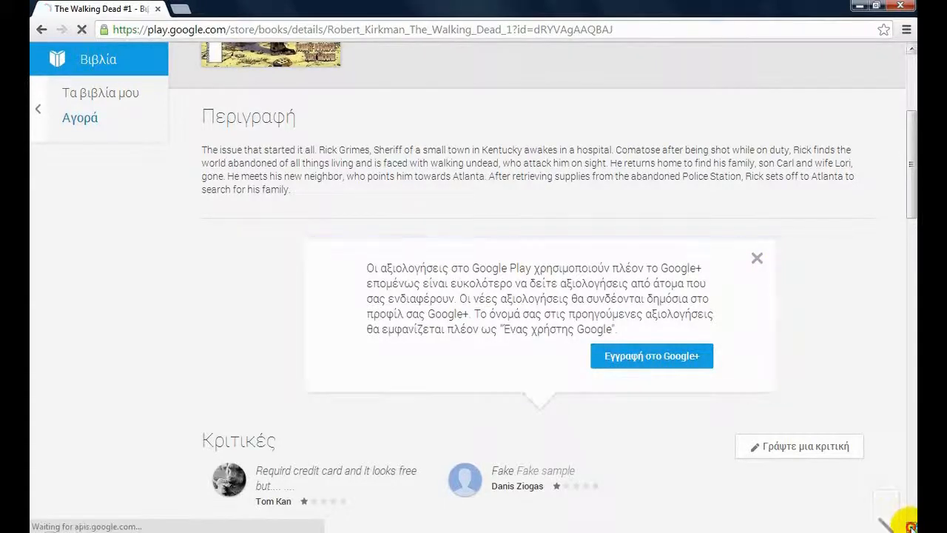
Step: Examine the rest of the book's page: author details, additional information, similar titles, more by the author and reading information
left_click(911, 525)
left_click(912, 526)
left_click(912, 525)
left_click(912, 526)
left_click(912, 525)
left_click(911, 526)
left_click(911, 525)
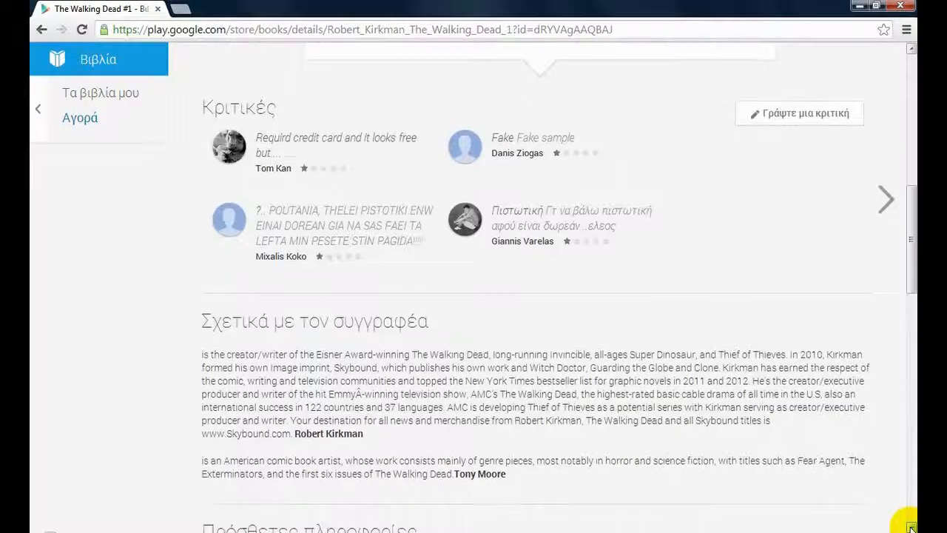
left_click(912, 526)
left_click(912, 525)
left_click(912, 525)
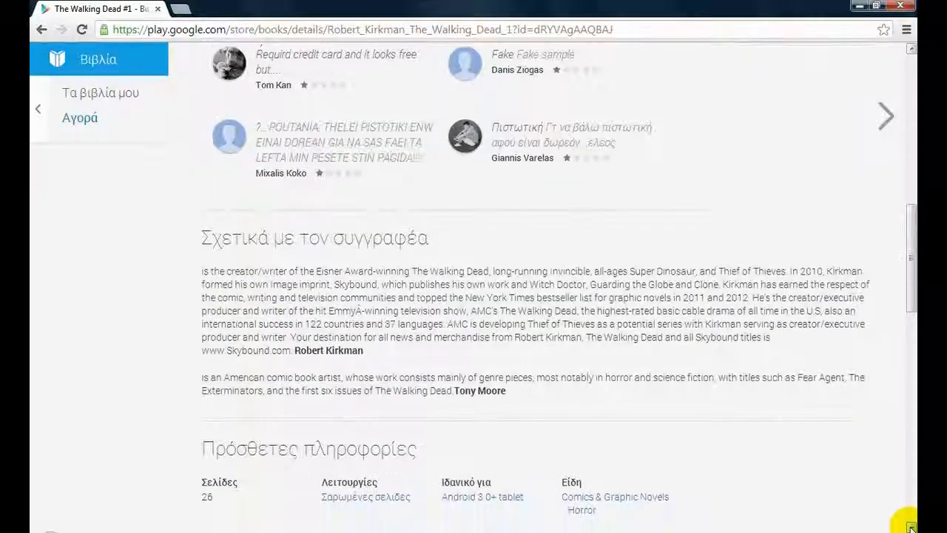
left_click(912, 526)
left_click(912, 526)
left_click(911, 525)
left_click(911, 525)
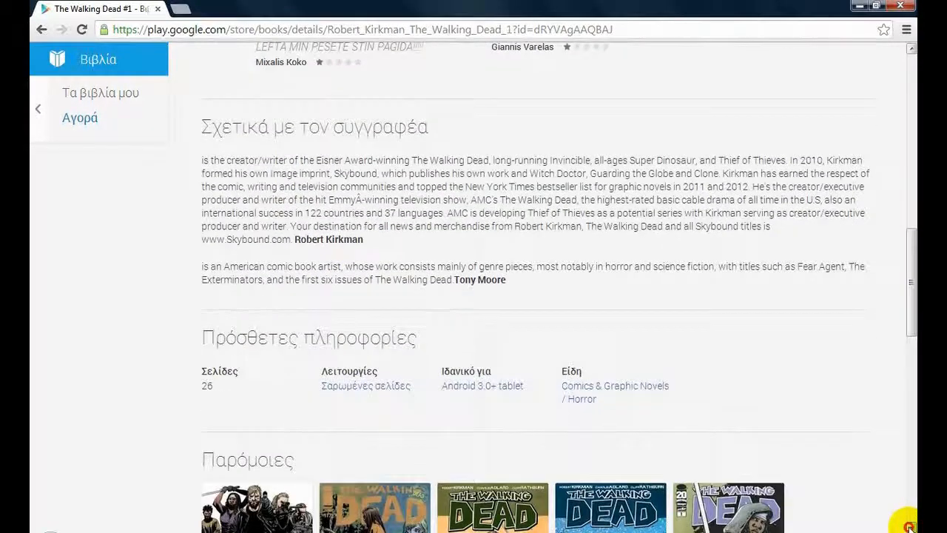
left_click(912, 526)
left_click(912, 526)
left_click(911, 526)
left_click(911, 525)
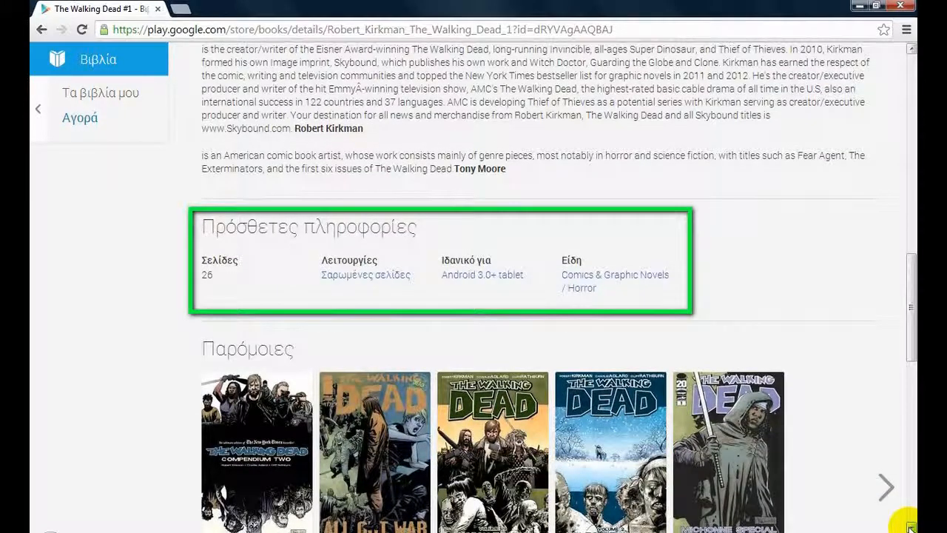
left_click(912, 525)
left_click(912, 525)
left_click(911, 525)
left_click(912, 526)
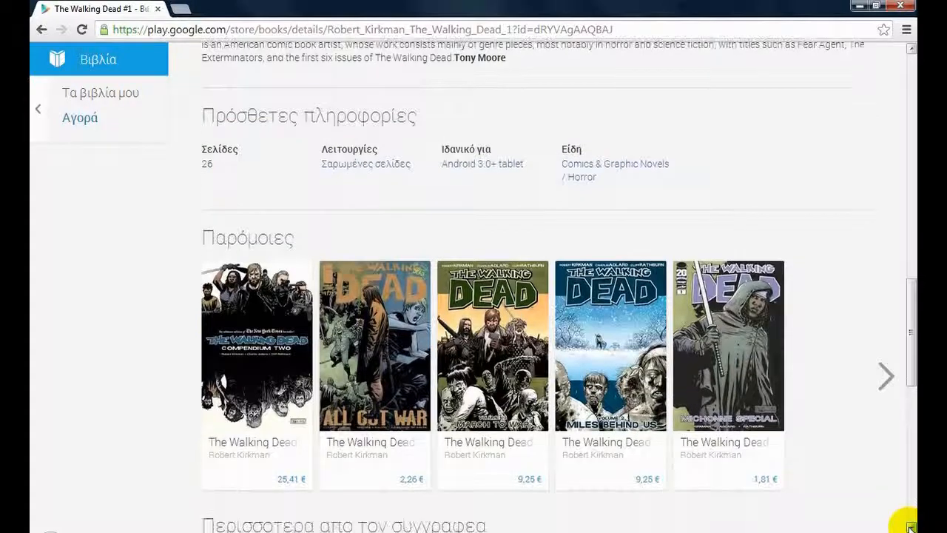
left_click(911, 526)
left_click(912, 526)
left_click(912, 526)
left_click(912, 526)
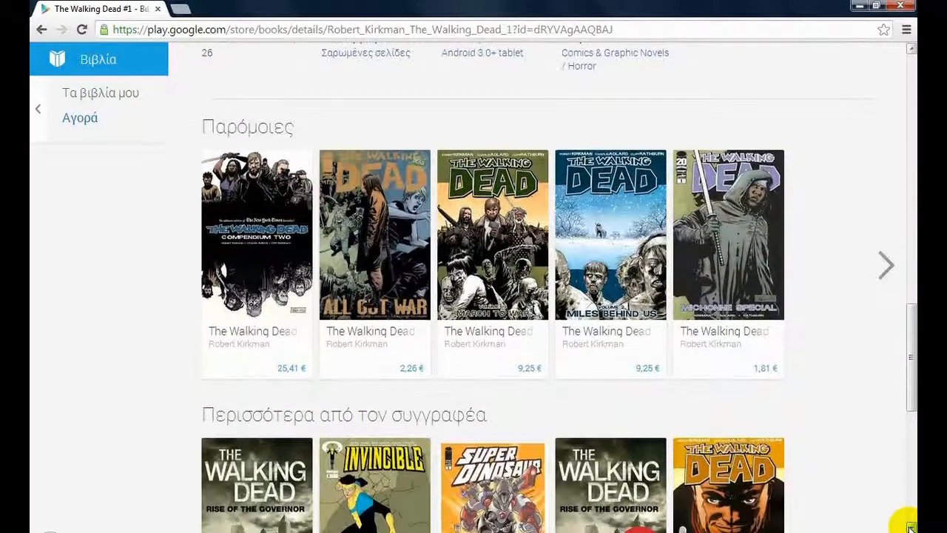
left_click(912, 527)
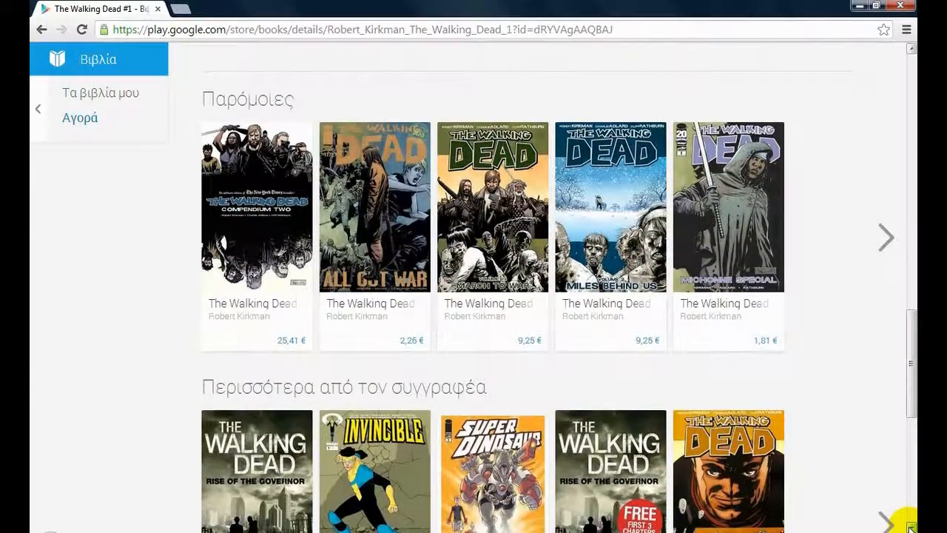
left_click(912, 525)
left_click(912, 526)
left_click(911, 526)
left_click(911, 525)
left_click(912, 525)
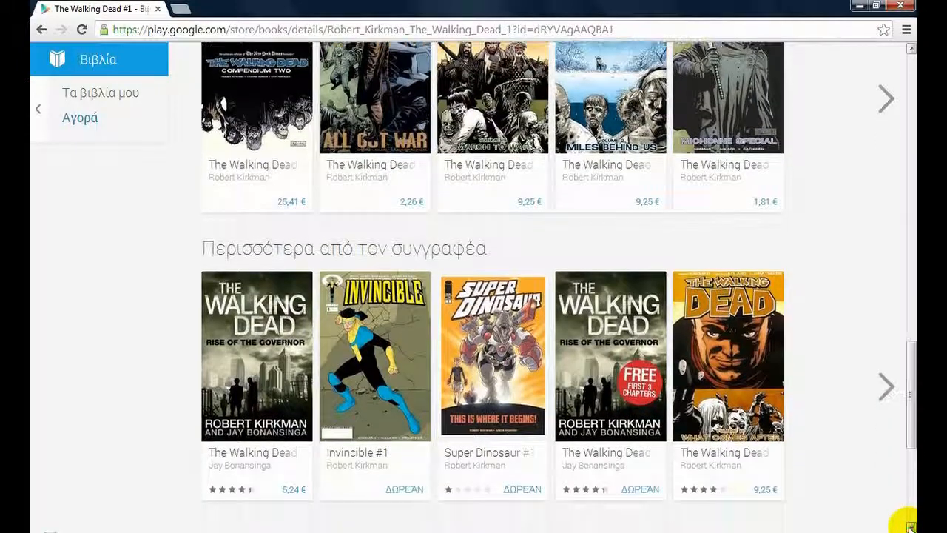
left_click(912, 526)
left_click(912, 526)
left_click(912, 526)
left_click(912, 527)
left_click(912, 526)
left_click(912, 527)
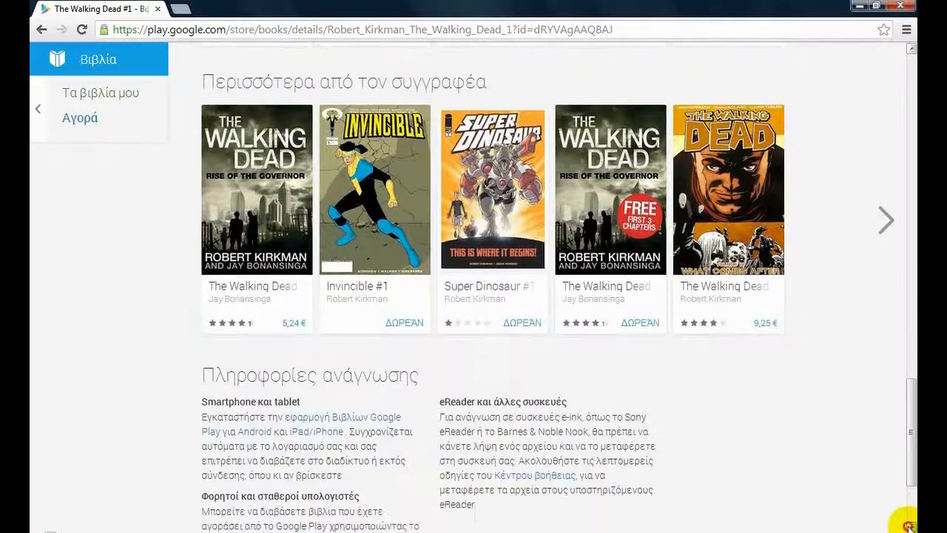
left_click(912, 526)
left_click(912, 527)
left_click(912, 527)
left_click(912, 527)
left_click(912, 526)
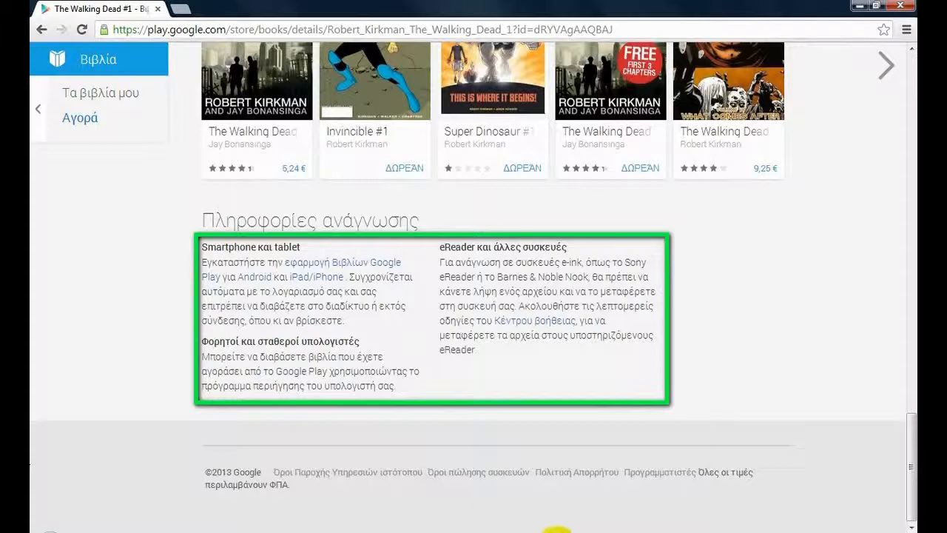
Step: Return to the bookstore's home page and open the "Η/Υ και διαδίκτυο" genre
key("alt+Left")
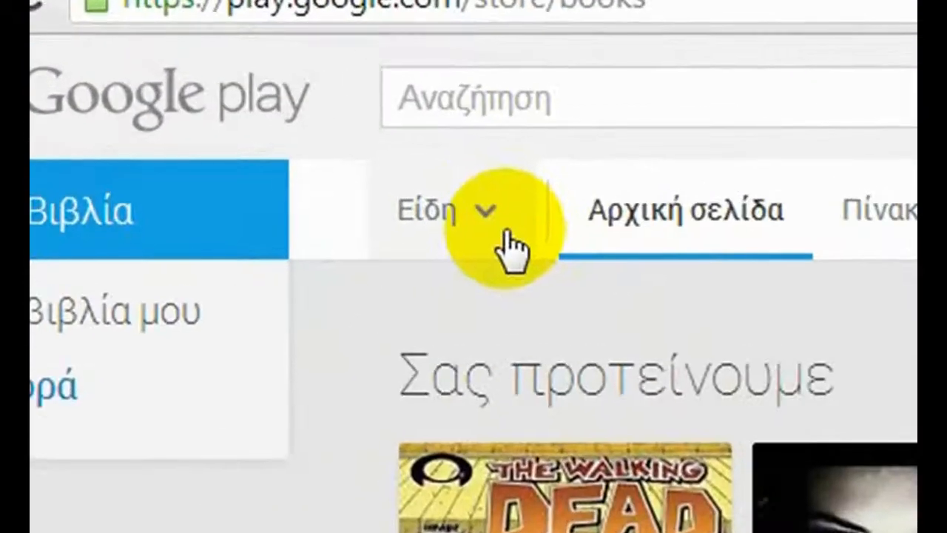
left_click(239, 107)
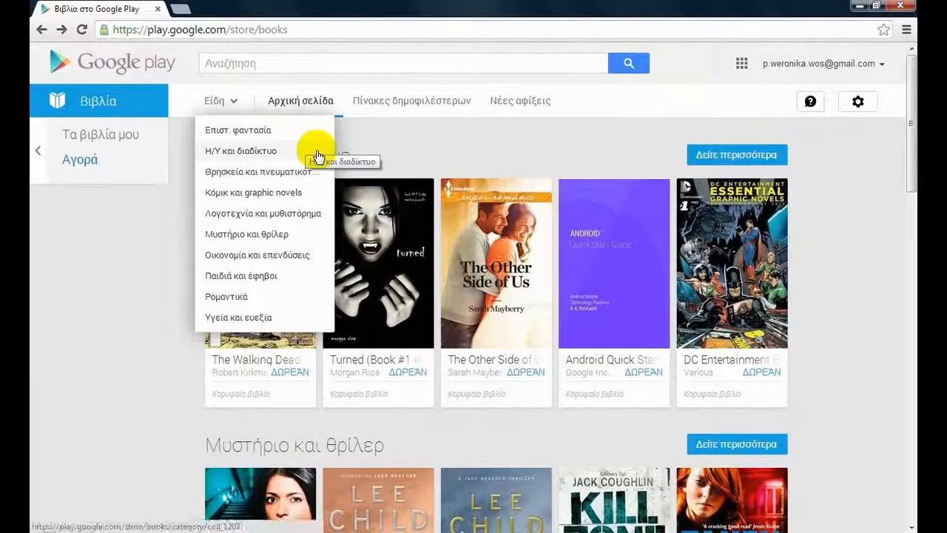
left_click(316, 152)
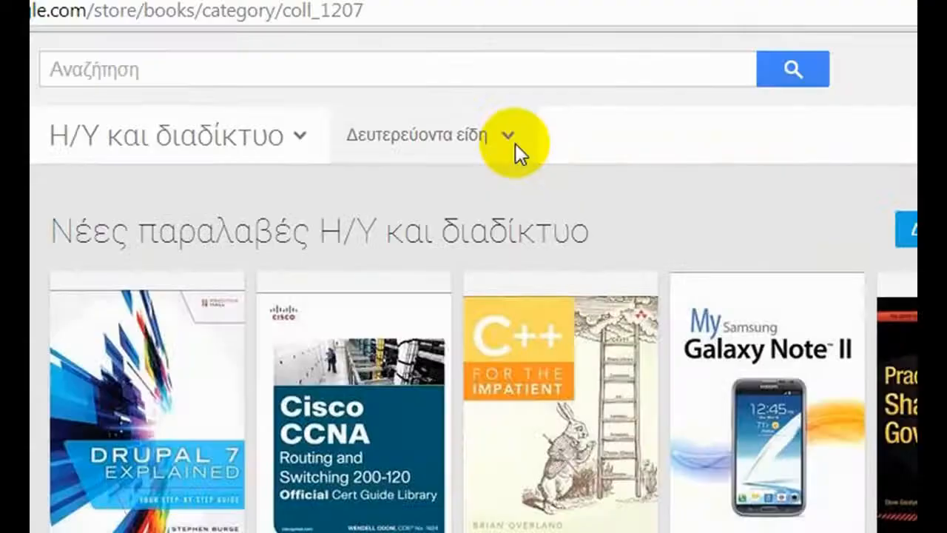
Step: Open the "Γλώσσες προγραμματισμού" subcategory of computers and internet, and look through its bestselling books
left_click(643, 250)
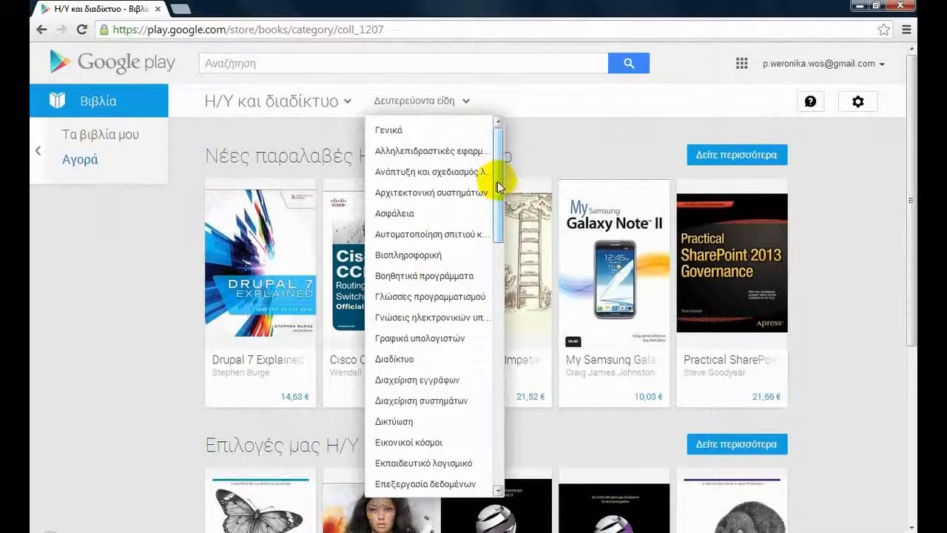
left_click_drag(499, 187, 497, 211)
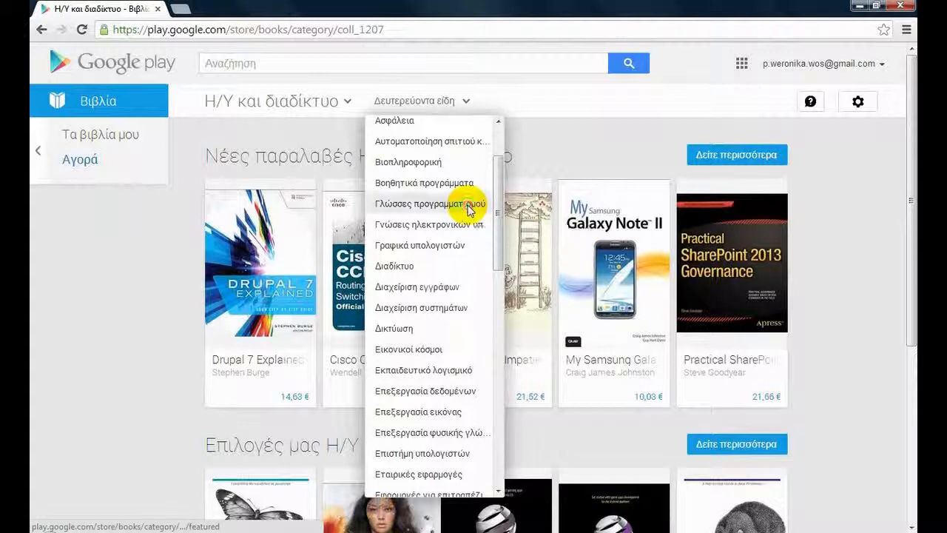
left_click(467, 207)
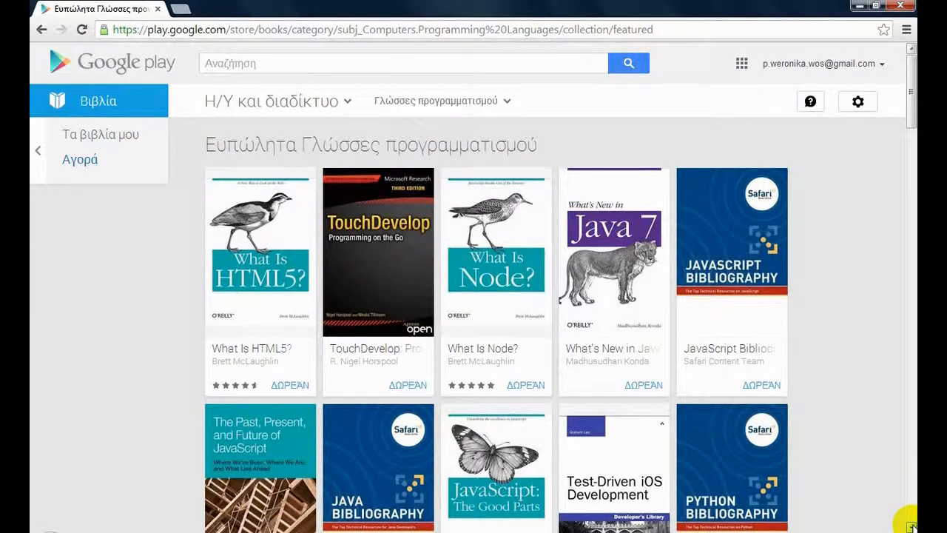
scroll(911, 527, "down", 3)
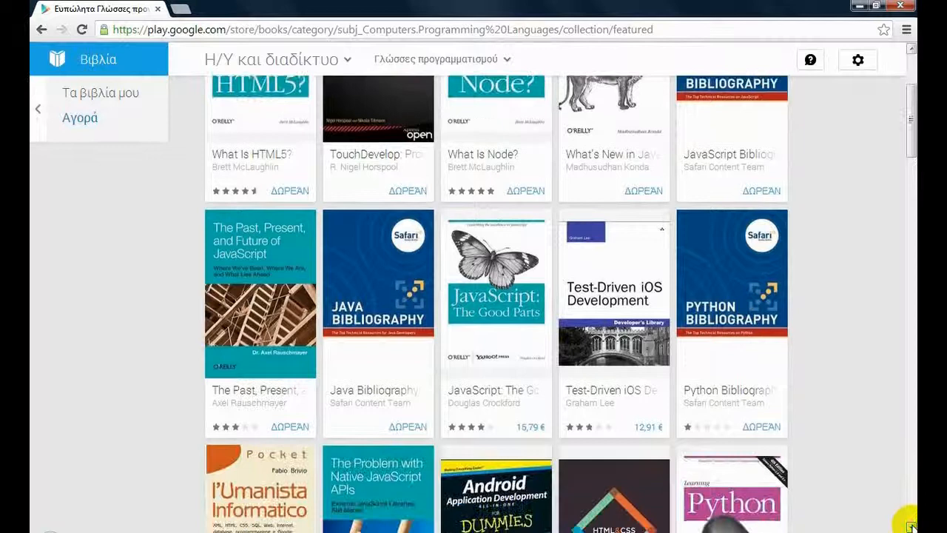
left_click(912, 527)
left_click(912, 527)
left_click(912, 527)
left_click(912, 527)
left_click(912, 527)
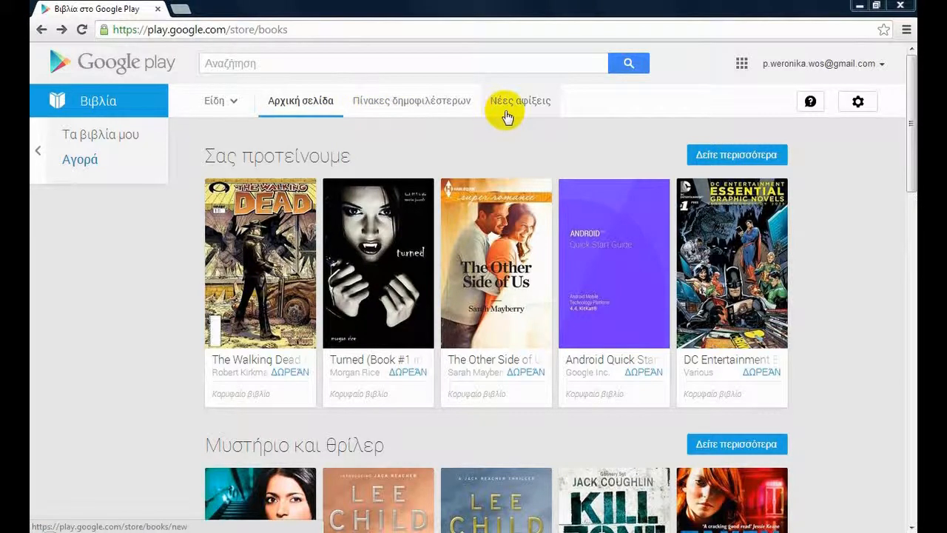
Step: View the suggested help articles from the bookstore's home page, and close the help
left_click(812, 104)
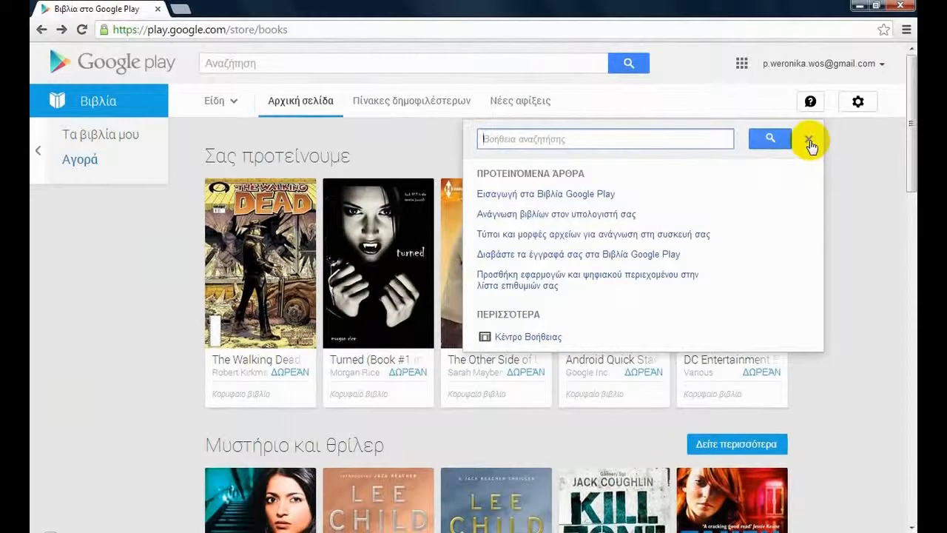
left_click(810, 141)
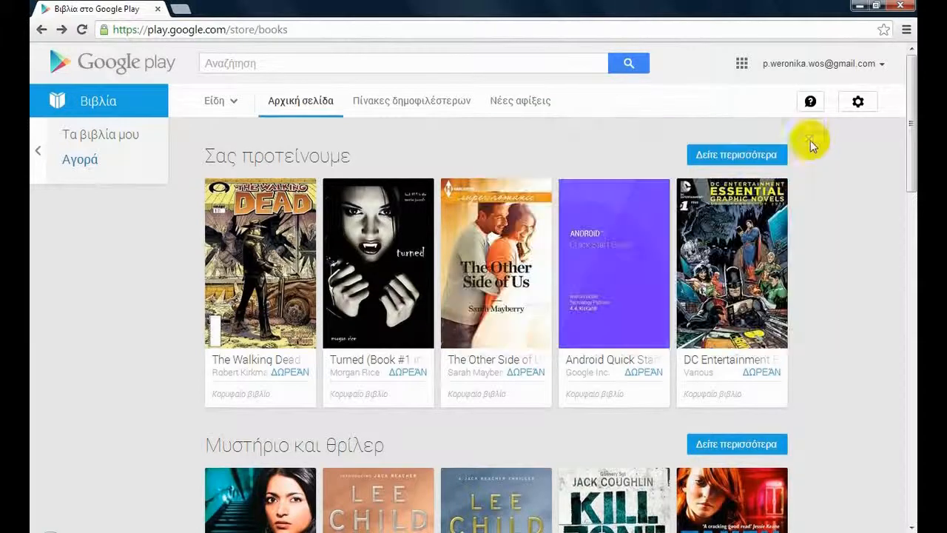
Step: Go to the Google Play settings and turn on e-mail notifications for developers' replies to submitted app reviews
left_click(869, 108)
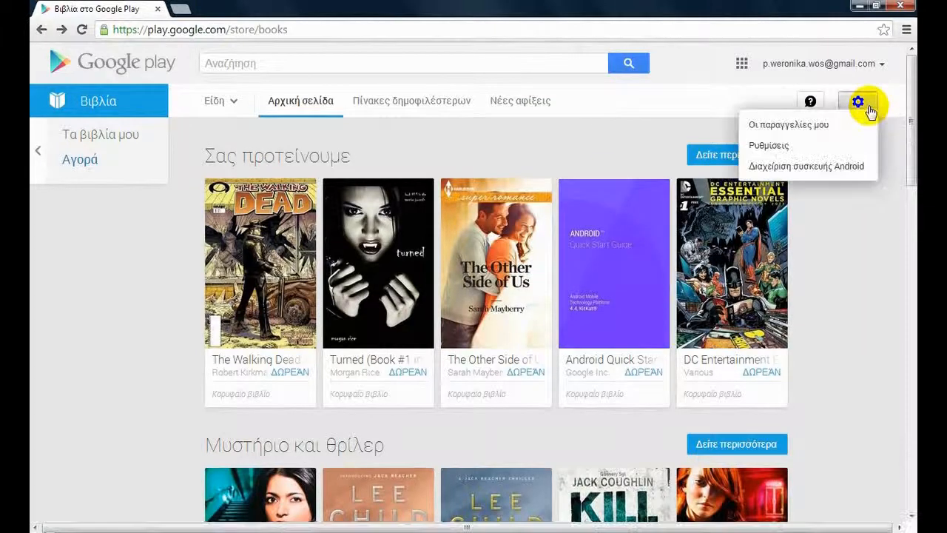
left_click(841, 148)
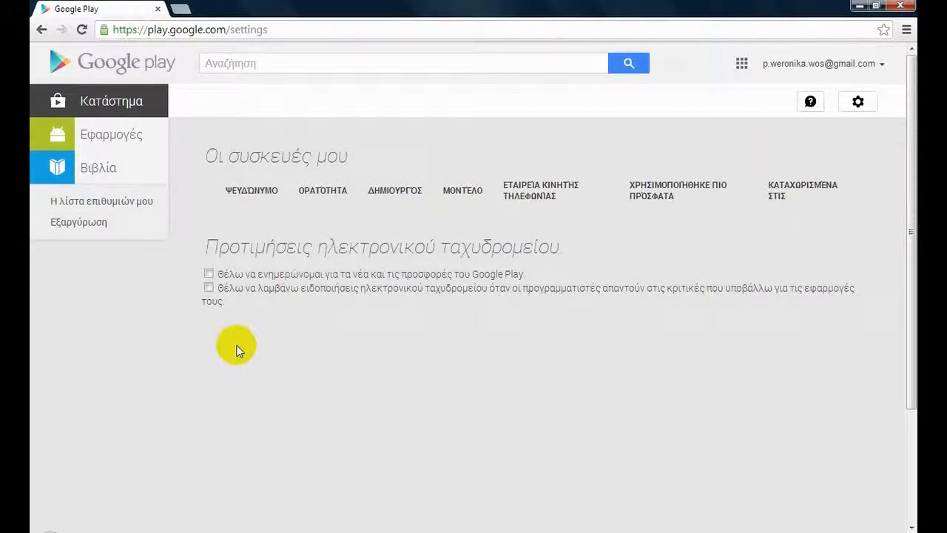
left_click(208, 289)
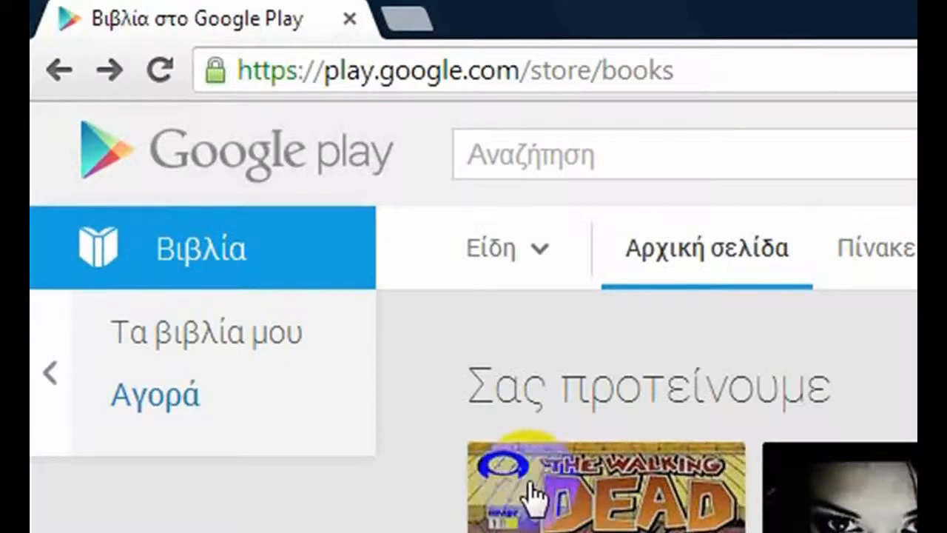
Step: Go from the bookstore to the personal book library "Τα βιβλία μου" and open its uploads section
left_click(296, 333)
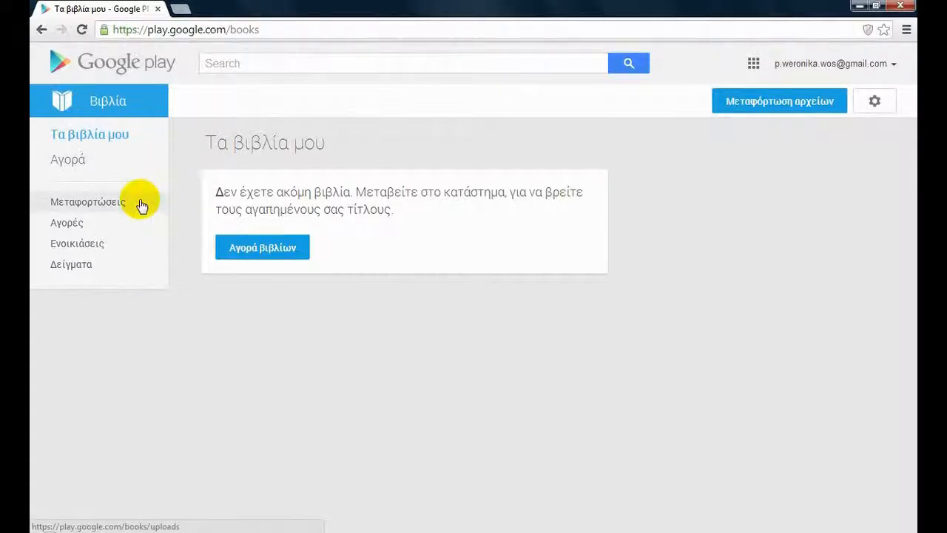
left_click(89, 202)
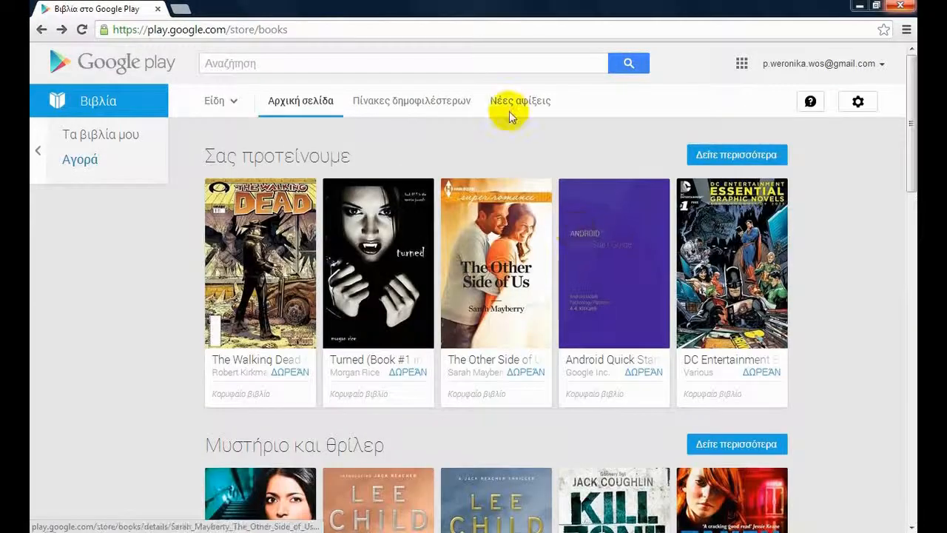
Step: Search the bookstore for "philosophy AND ethics"
left_click(474, 65)
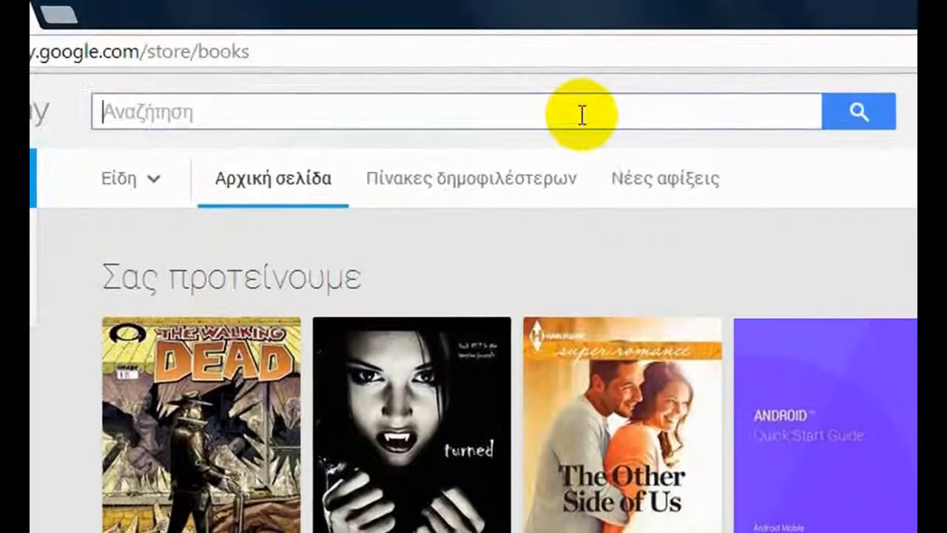
type("ph")
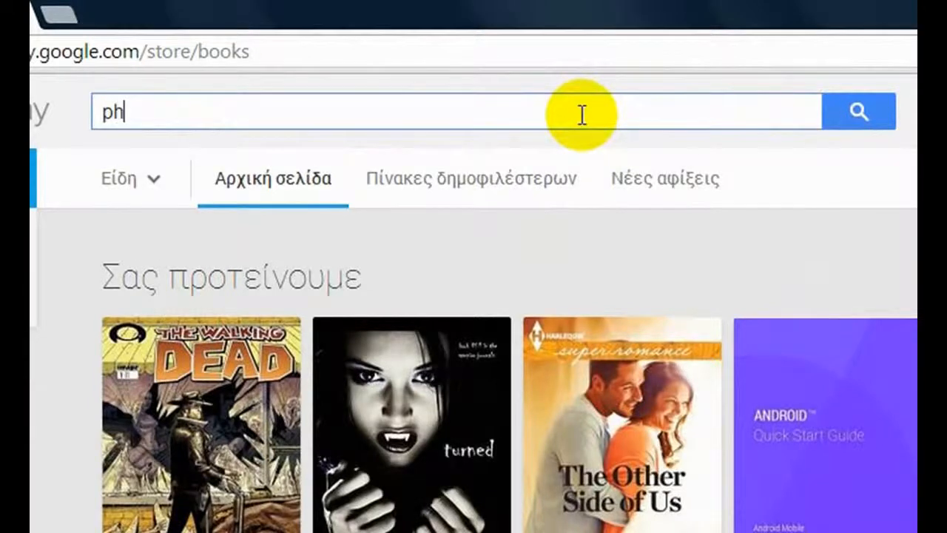
type("iloso")
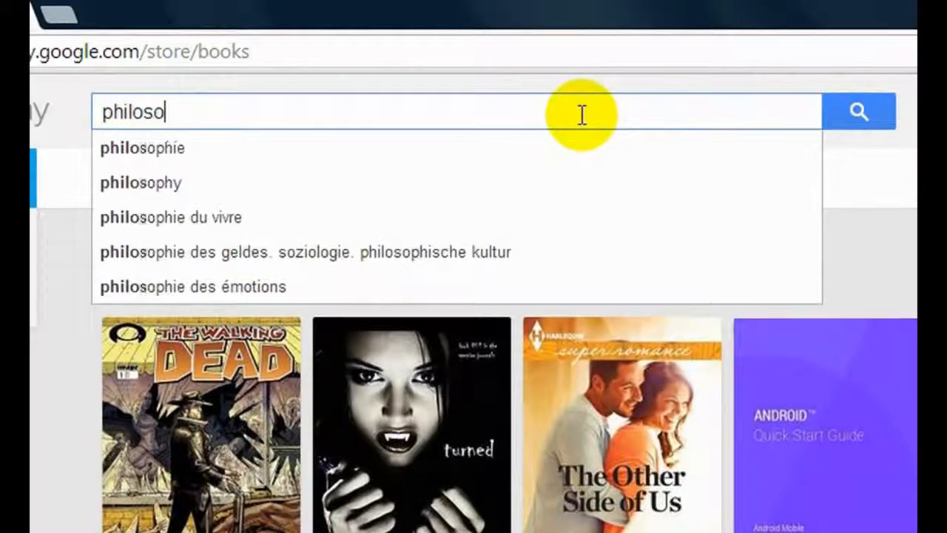
type("phy ")
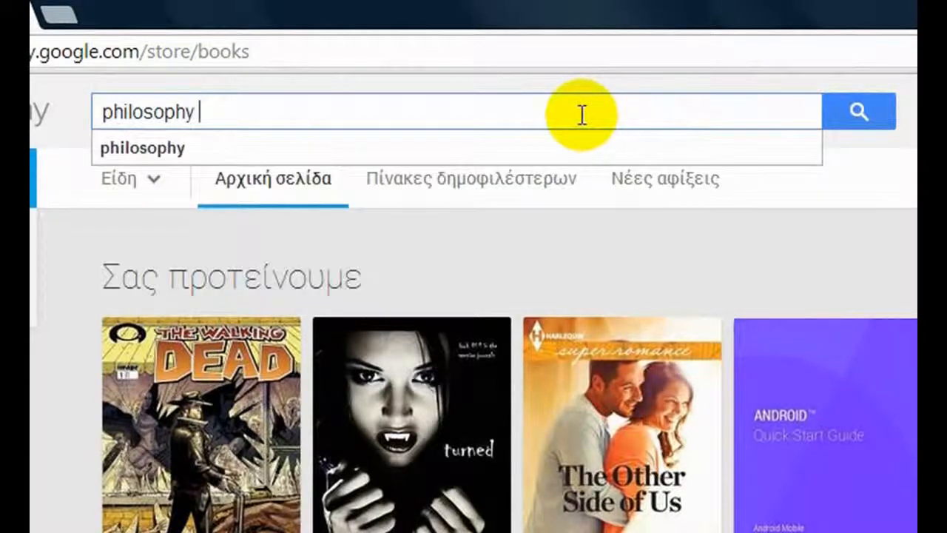
type("AND")
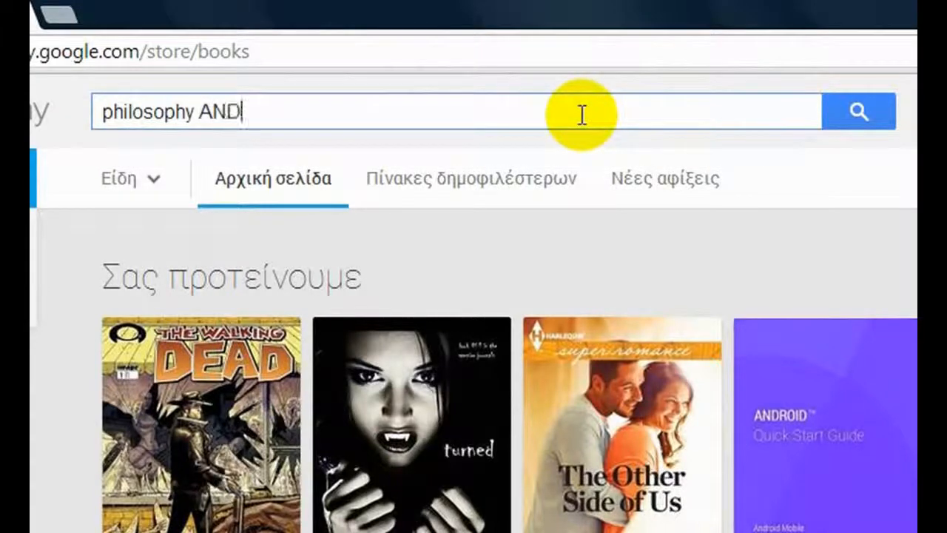
type(" ethics")
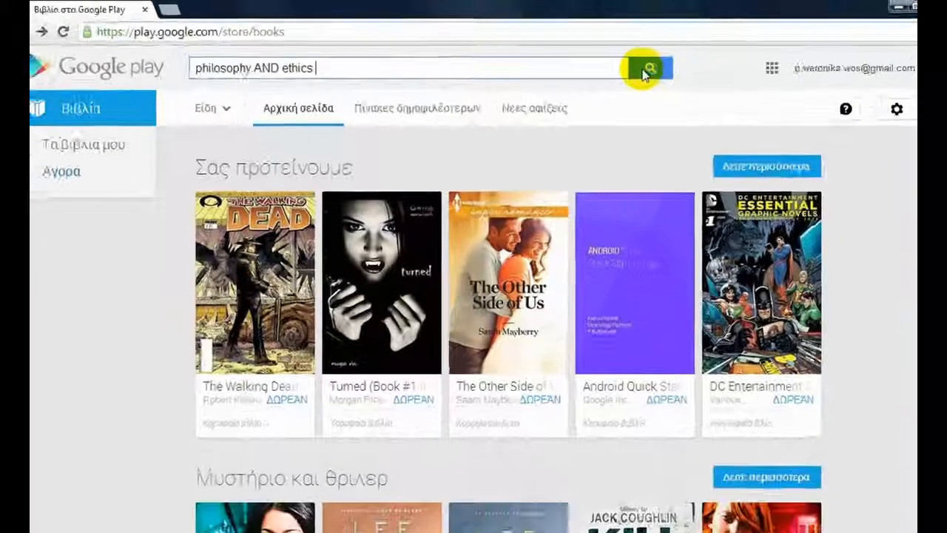
left_click(844, 111)
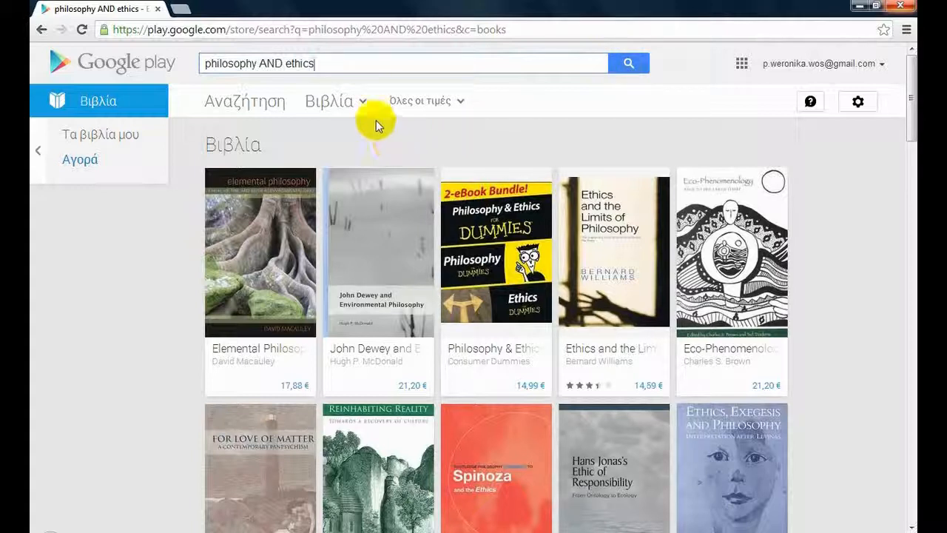
Step: Check the content type choices for the search results, and filter the books by price to "Δωρεάν"
left_click(364, 106)
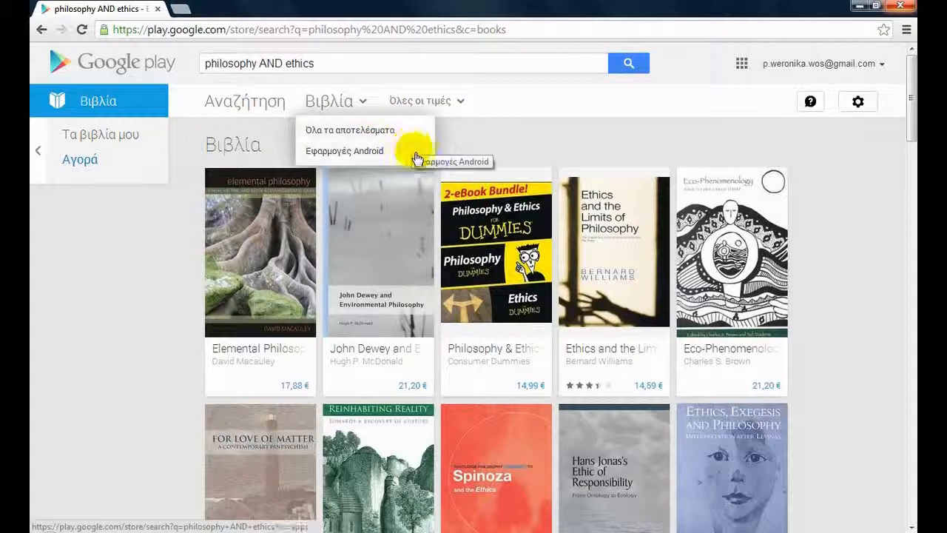
left_click(464, 105)
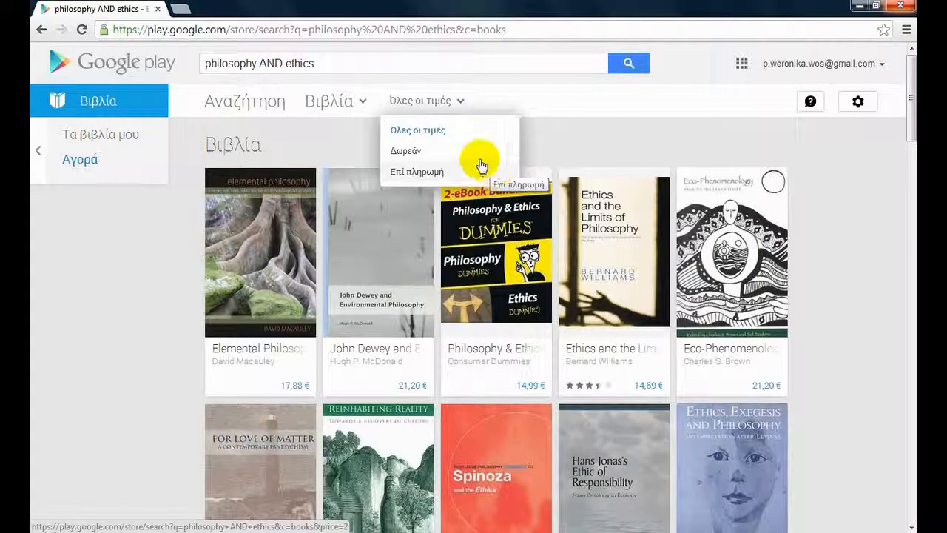
left_click(478, 154)
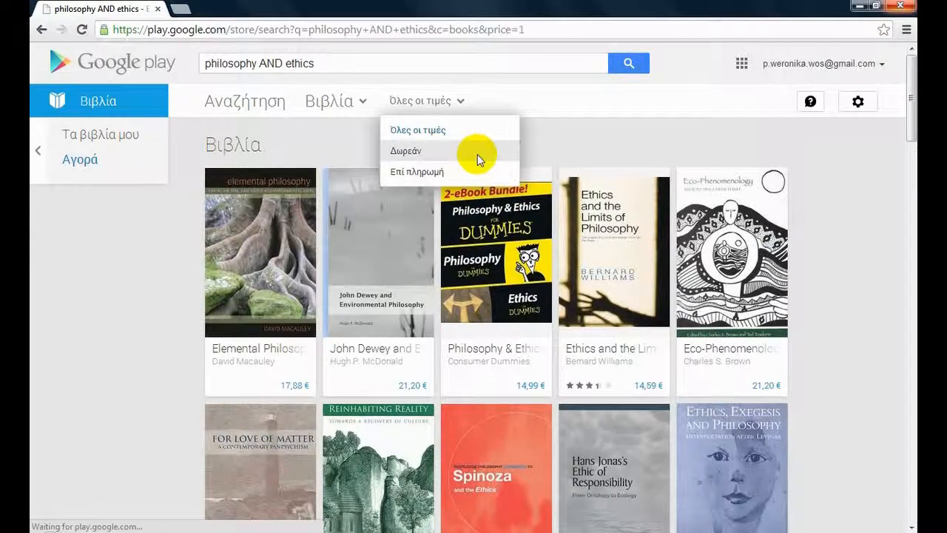